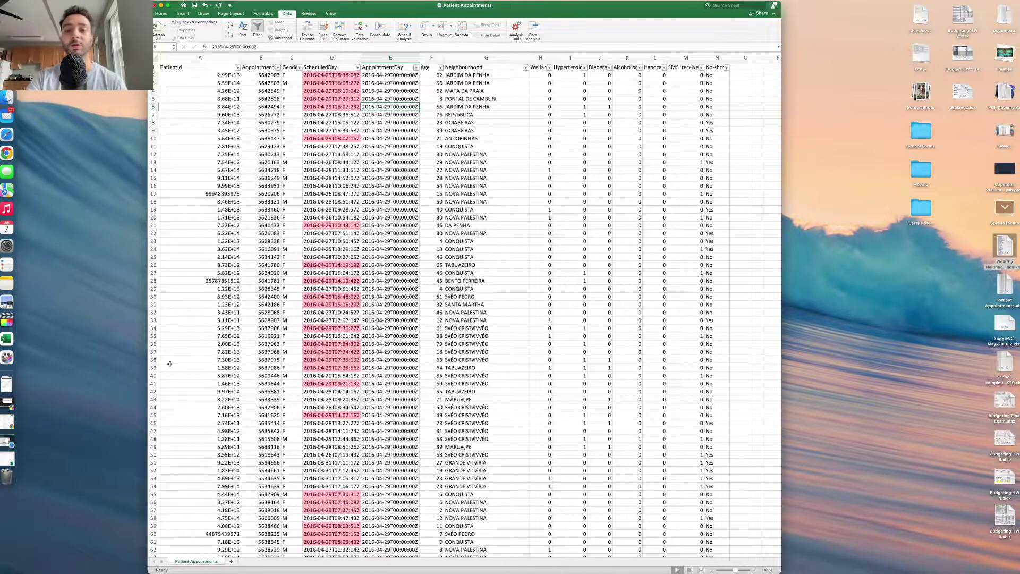
Restore and heighten the Wealthy Neighborhoods window, review Wealthy flags from AEROPORTO down, then dock it at the right.
left_click(12, 456)
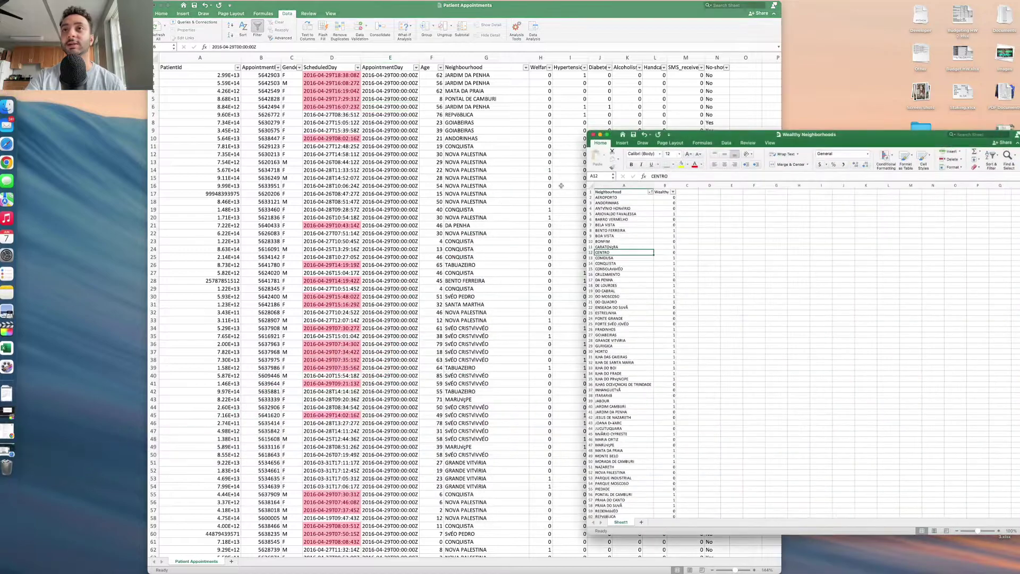
left_click_drag(590, 132, 584, 16)
scroll(630, 75, "up", 5)
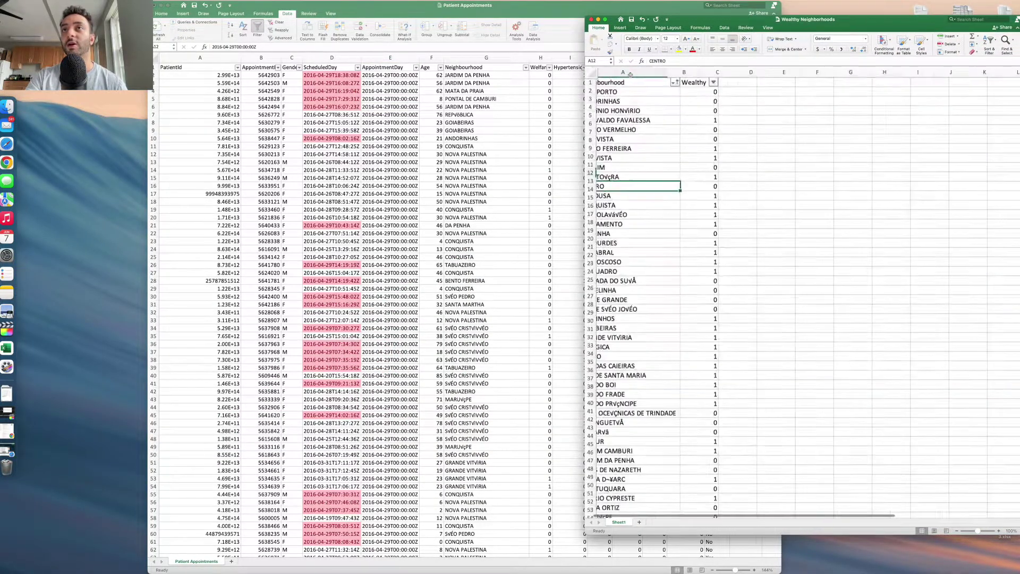
left_click(642, 93)
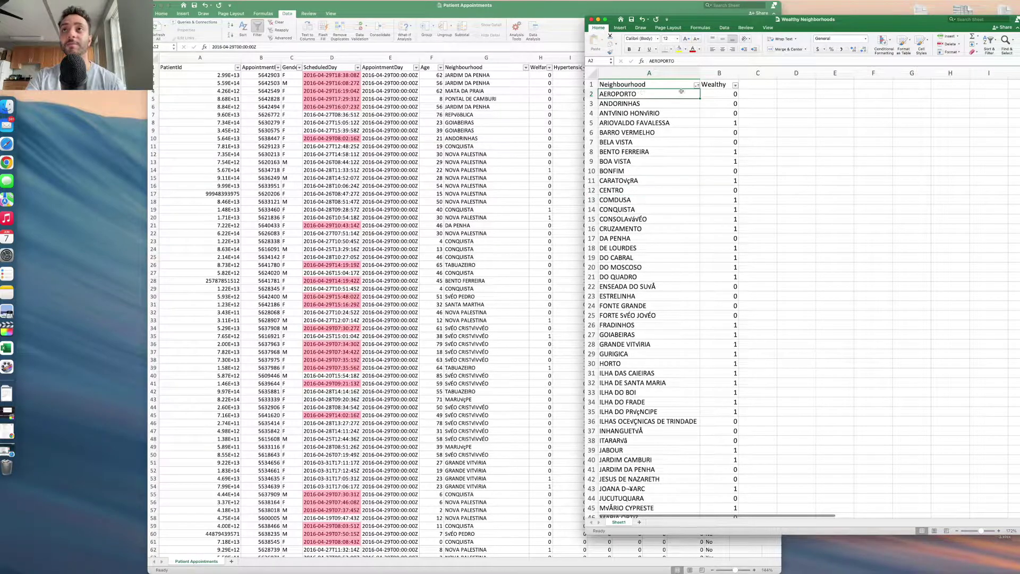
left_click(724, 94)
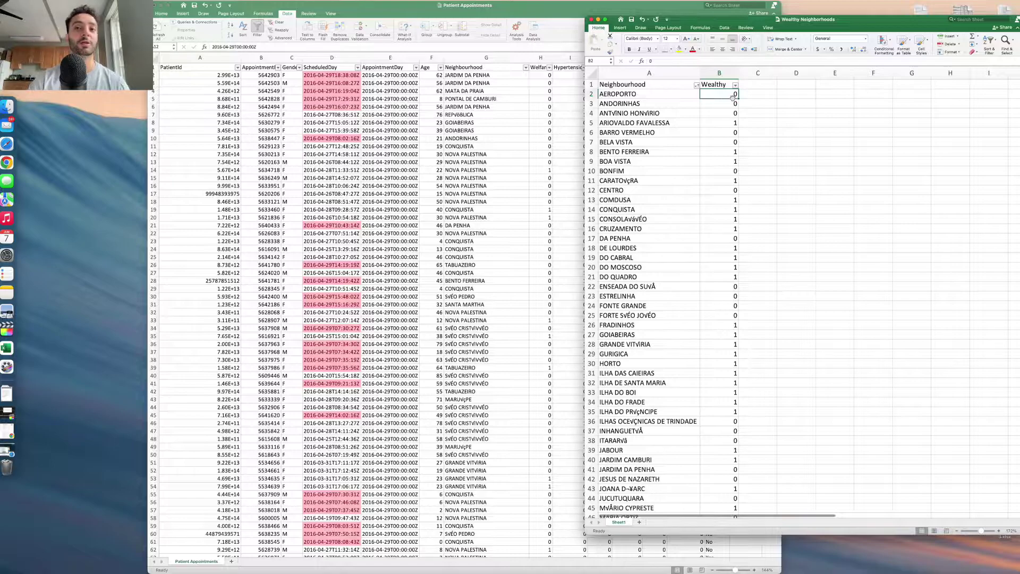
key("Down")
key("Down")
key("Down")
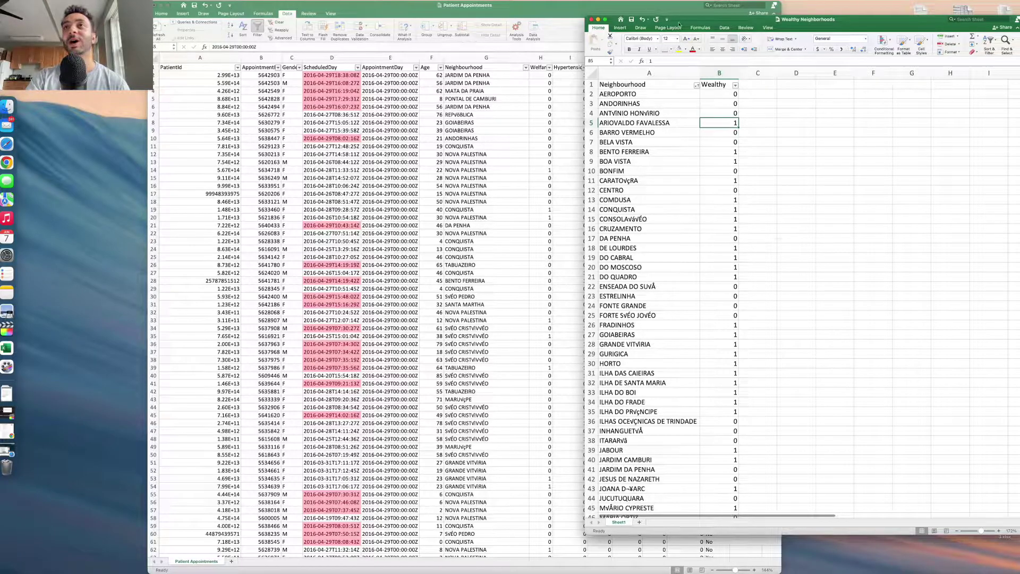
left_click_drag(682, 23, 866, 27)
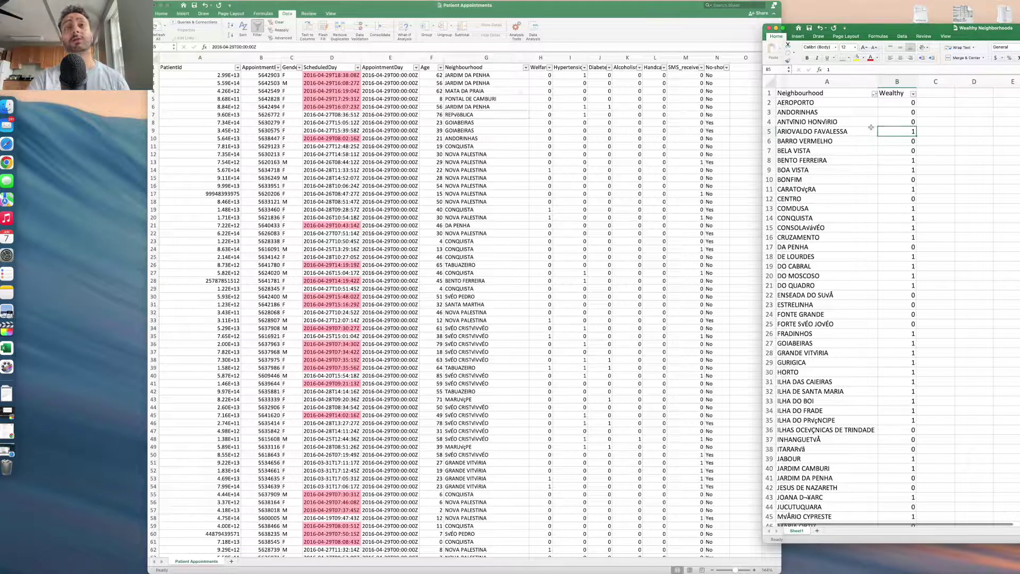
Bring Patient Appointments forward, review its Neighbourhood to No-show columns, and select the Welfare column H.
left_click(497, 115)
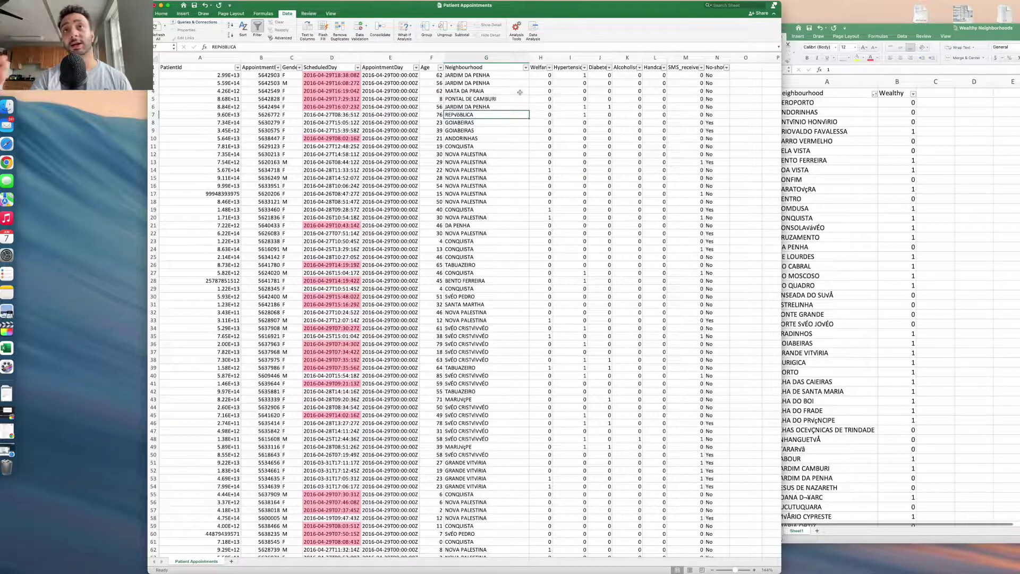
left_click(502, 73)
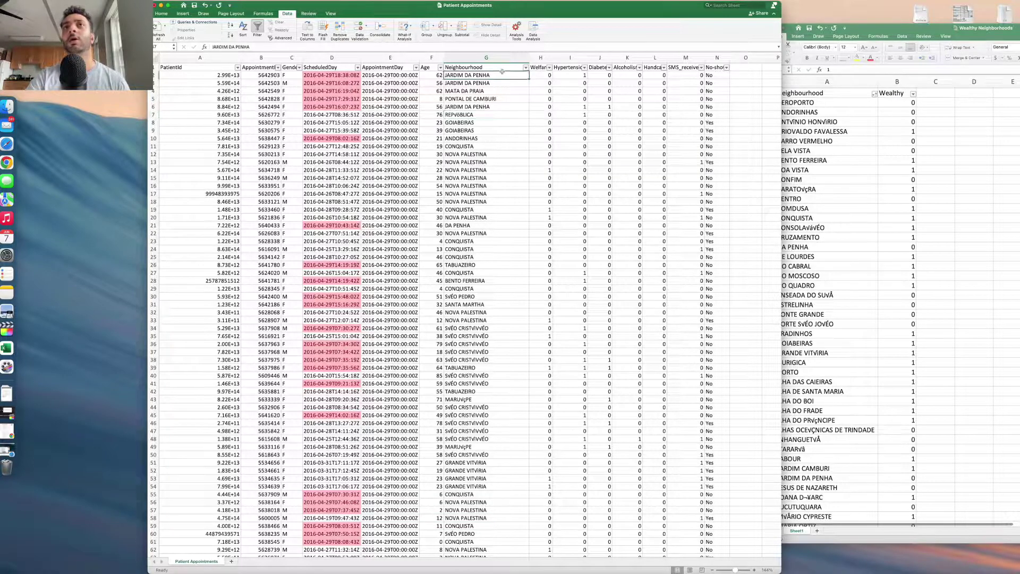
left_click(537, 57)
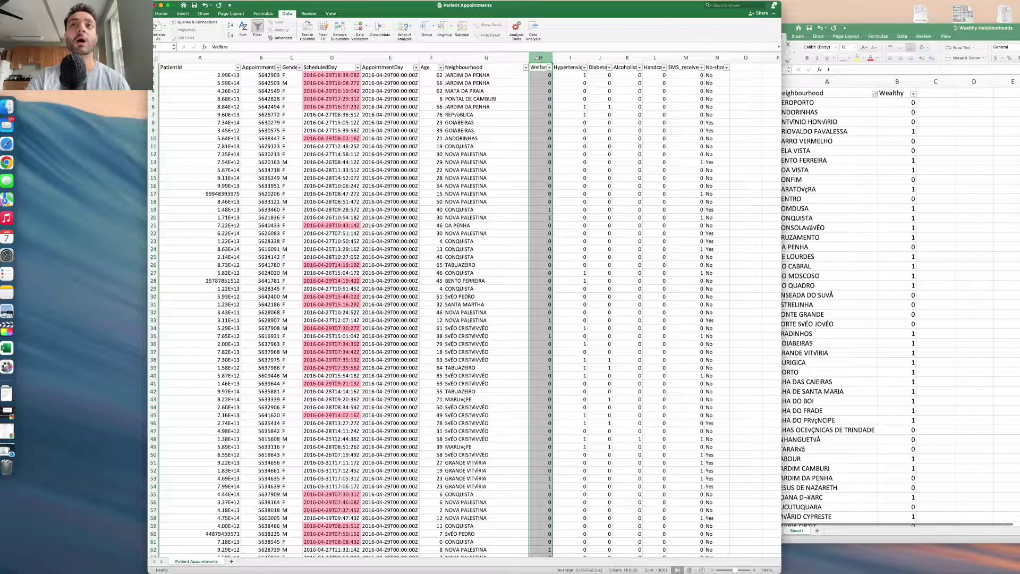
left_click(718, 76)
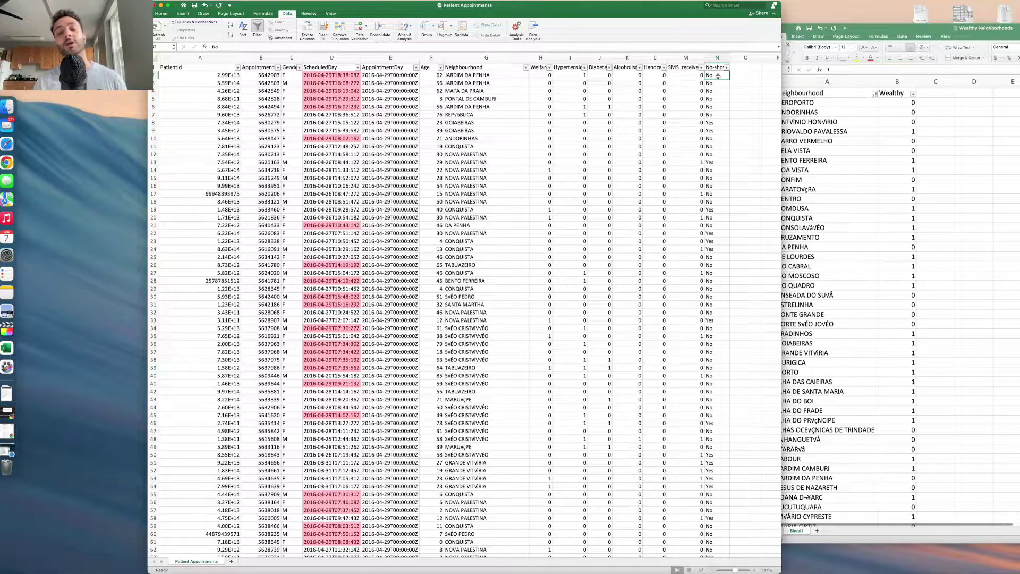
left_click(626, 122)
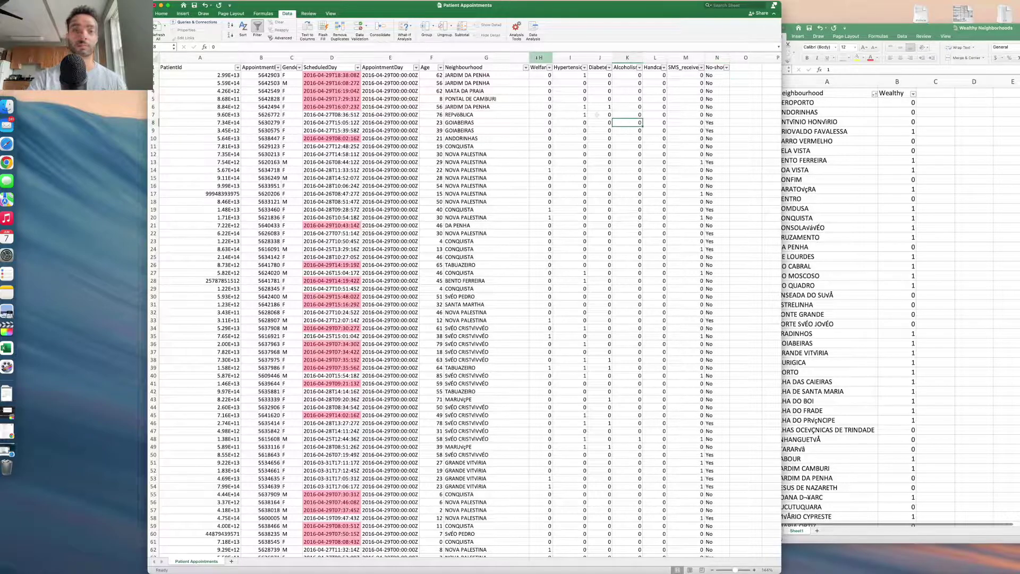
left_click(537, 57)
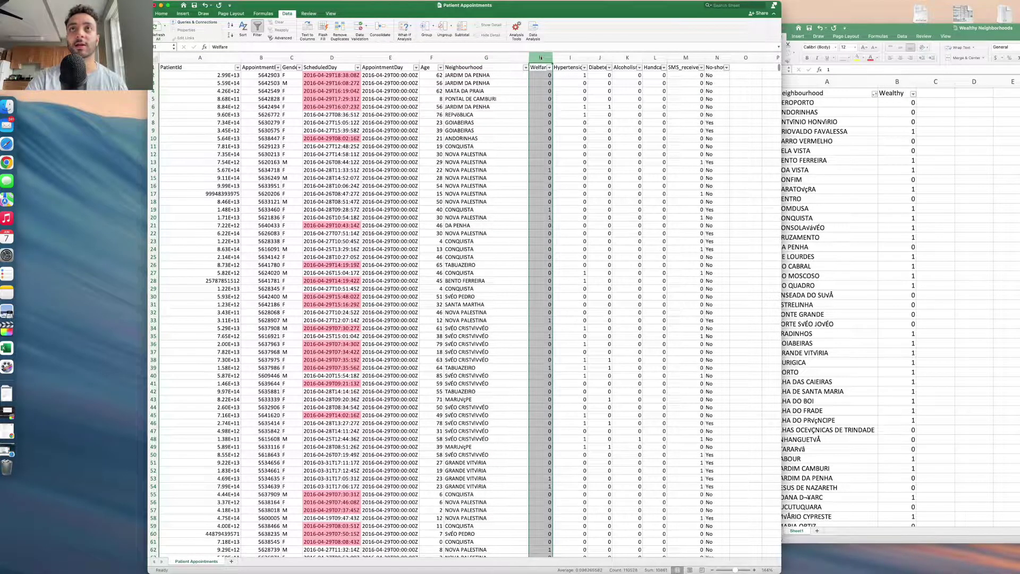
Insert a blank column H before Welfare and enter the header 'Wealthy' in H1.
right_click(541, 58)
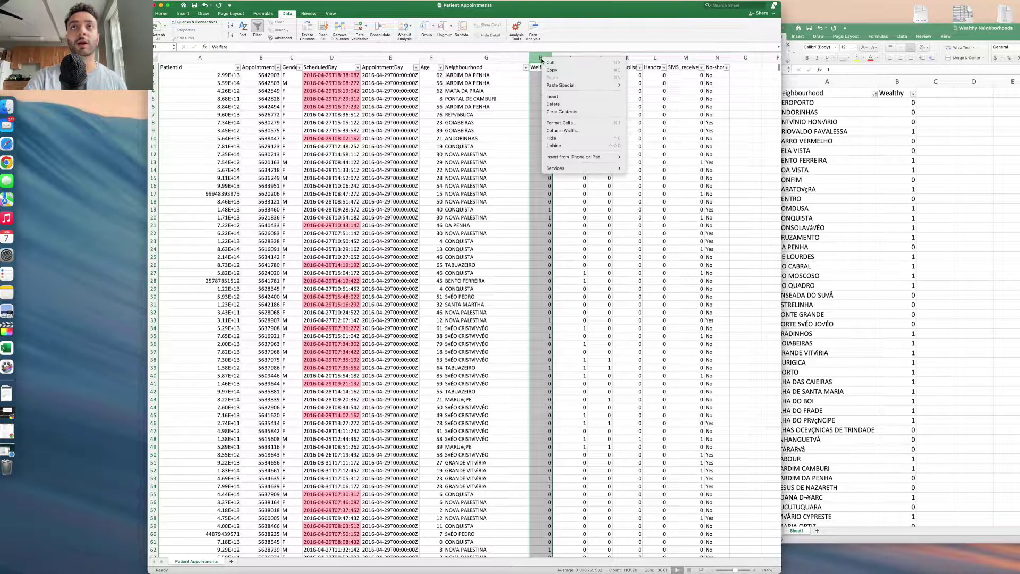
left_click(558, 97)
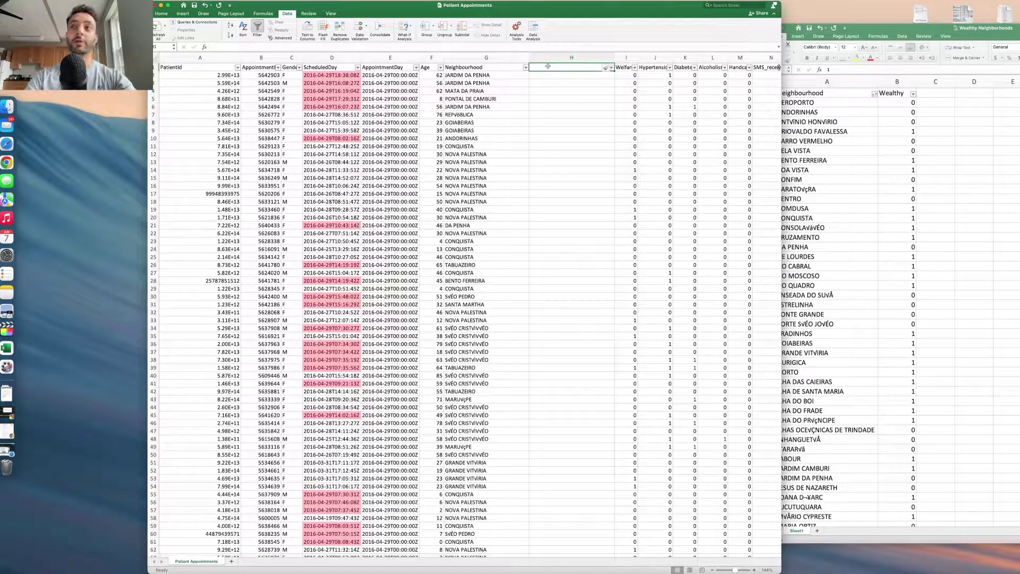
left_click(925, 186)
left_click(901, 82)
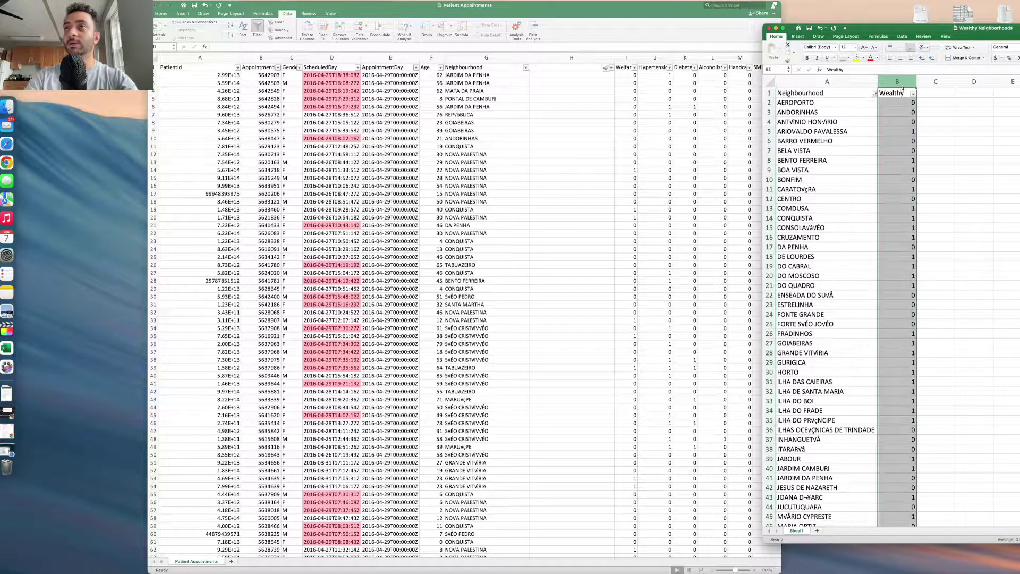
left_click(572, 67)
type("Weal")
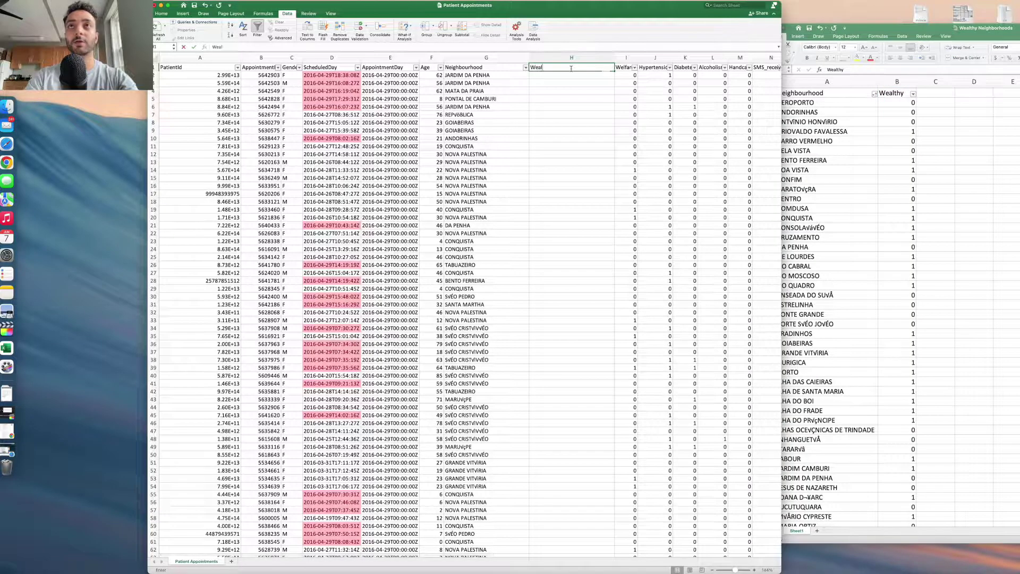
type("thy")
key("Return")
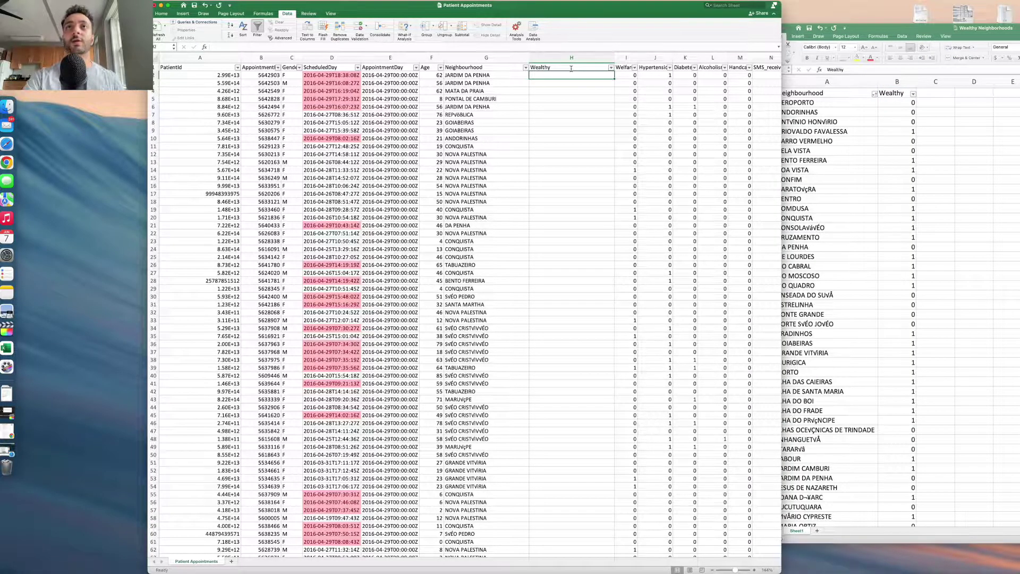
left_click(857, 112)
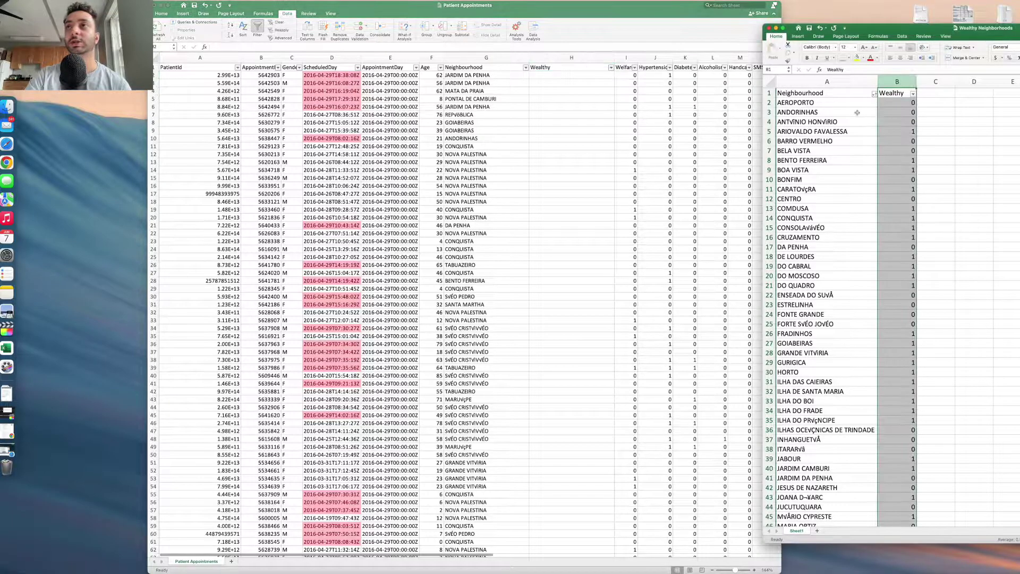
scroll(902, 233, "down", 10)
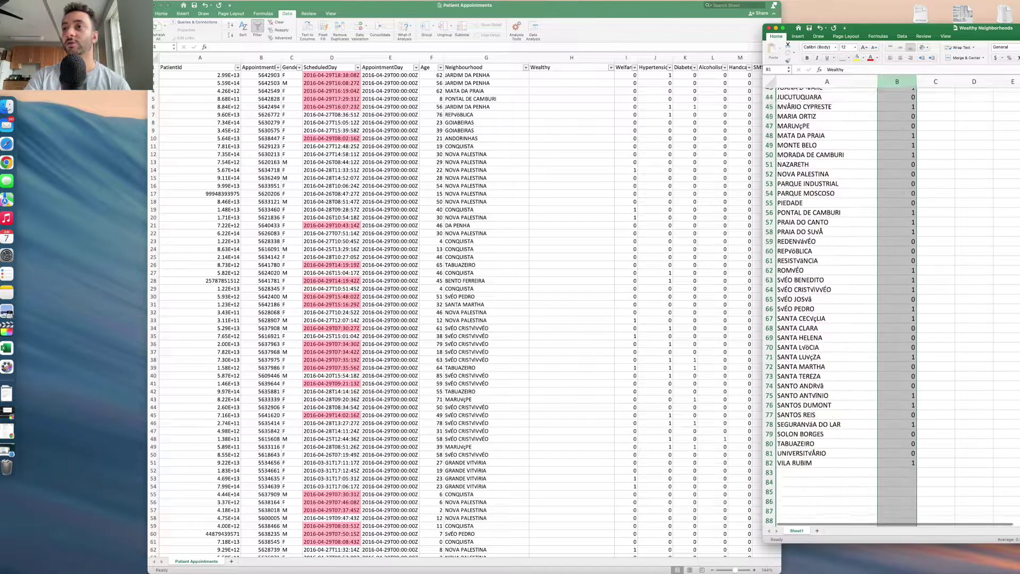
left_click(899, 357)
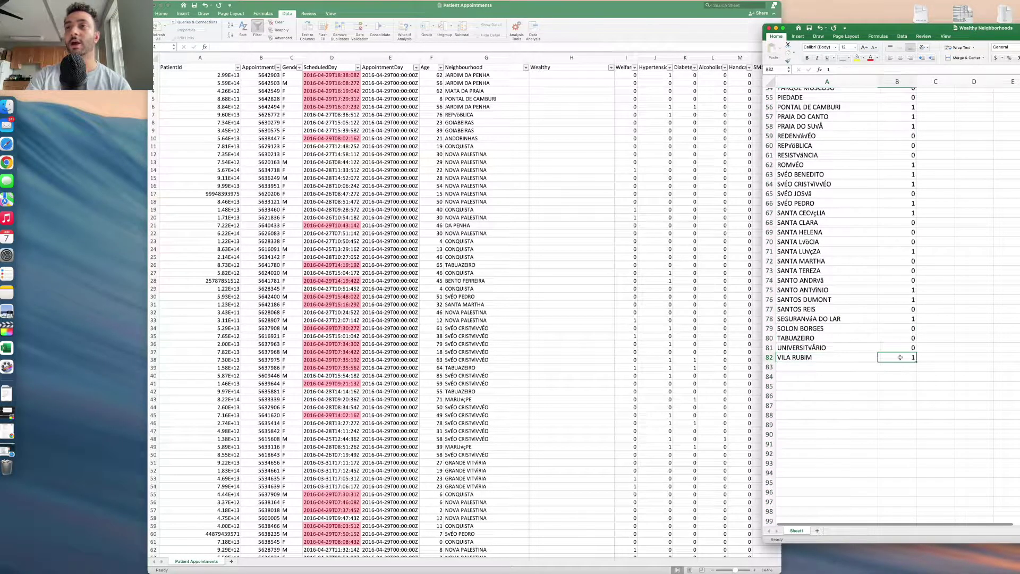
scroll(882, 351, "up", 10)
scroll(881, 352, "down", 10)
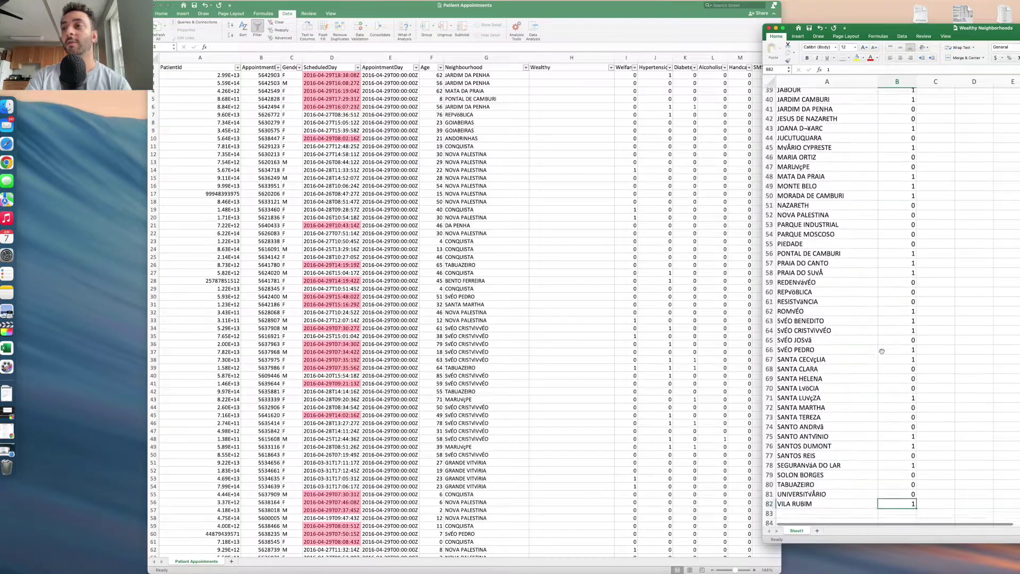
left_click(904, 379)
key("Up")
key("Up")
key("Up")
key("Up")
key("Up")
key("Up")
key("Up")
key("Up")
key("Up")
key("Up")
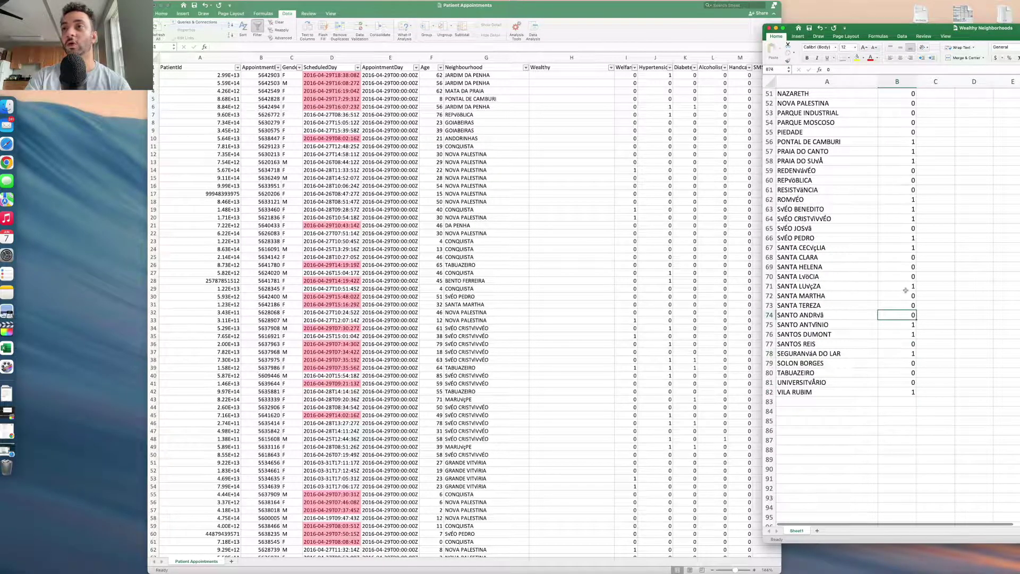
left_click(534, 122)
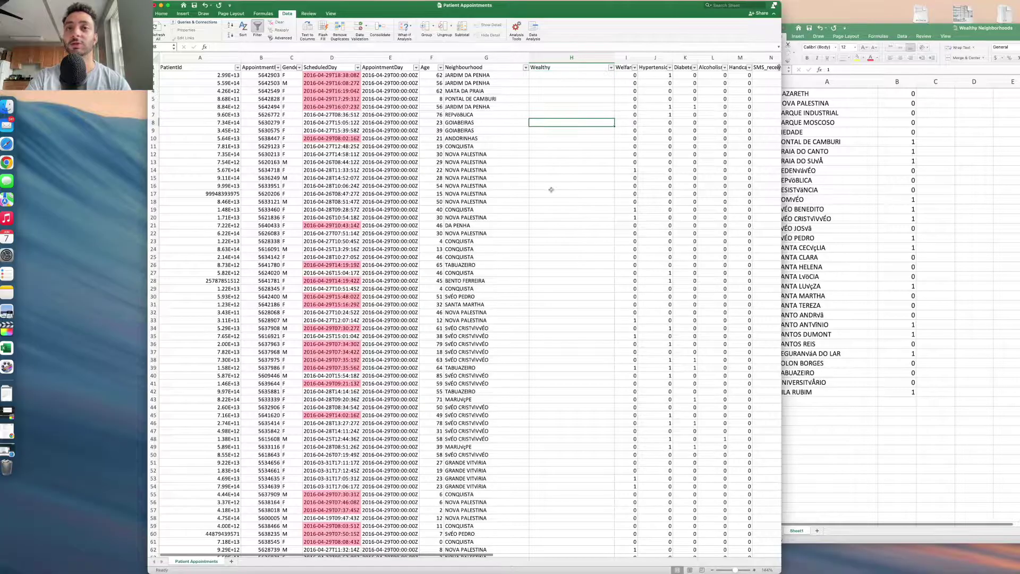
scroll(551, 189, "down", 10)
scroll(551, 189, "down", 20)
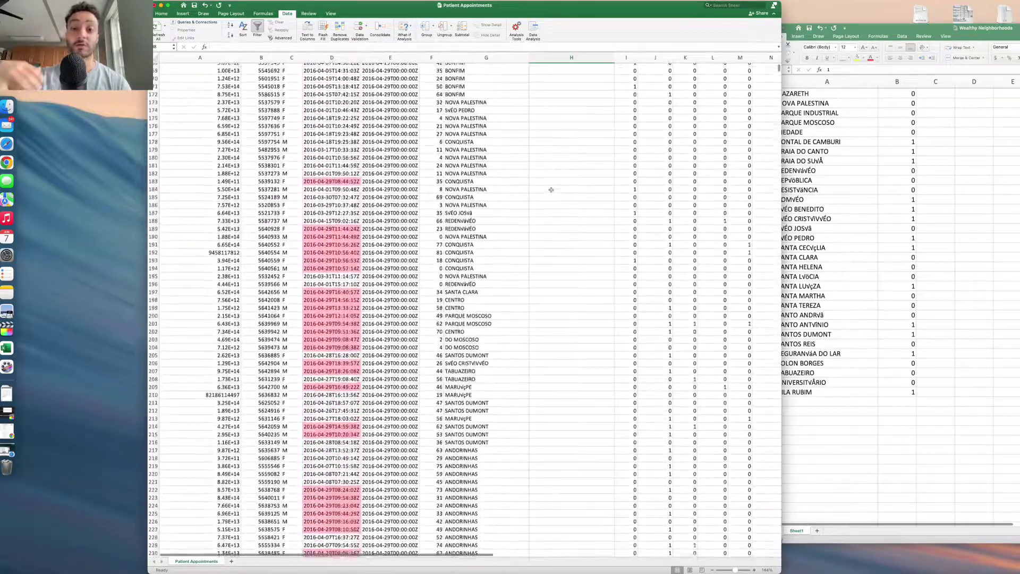
scroll(551, 189, "up", 20)
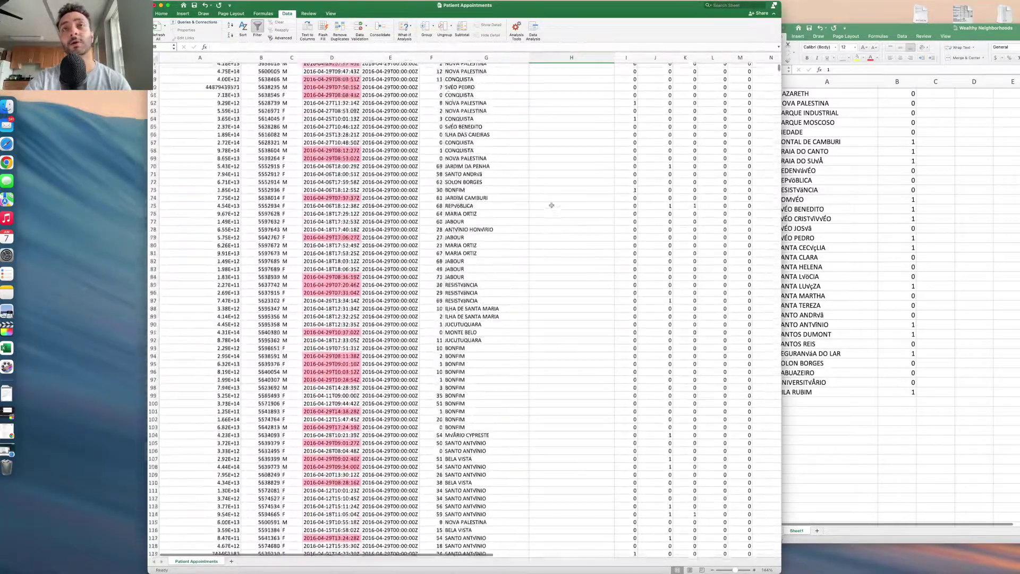
scroll(855, 219, "up", 5)
left_click(855, 220)
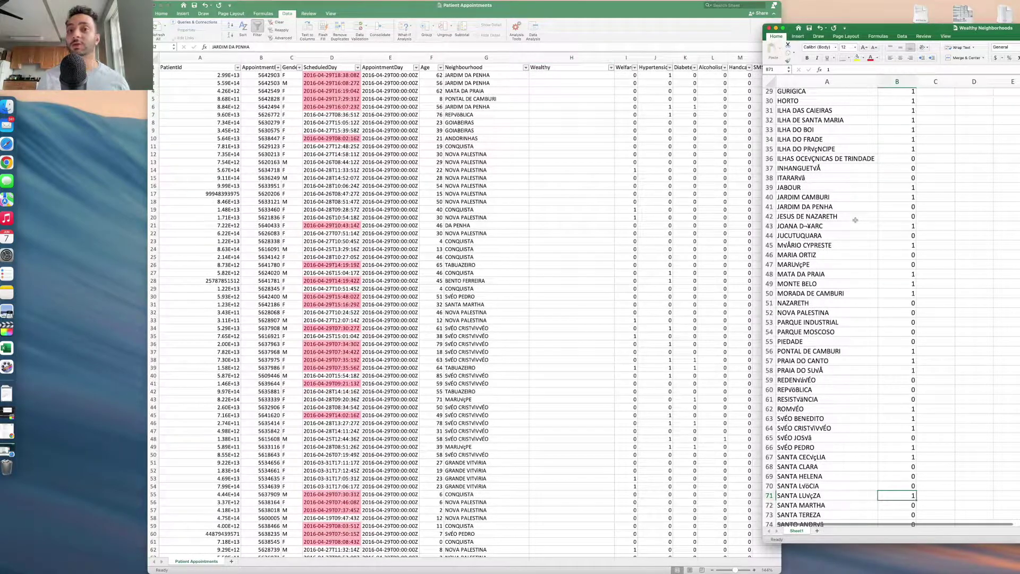
left_click(485, 75)
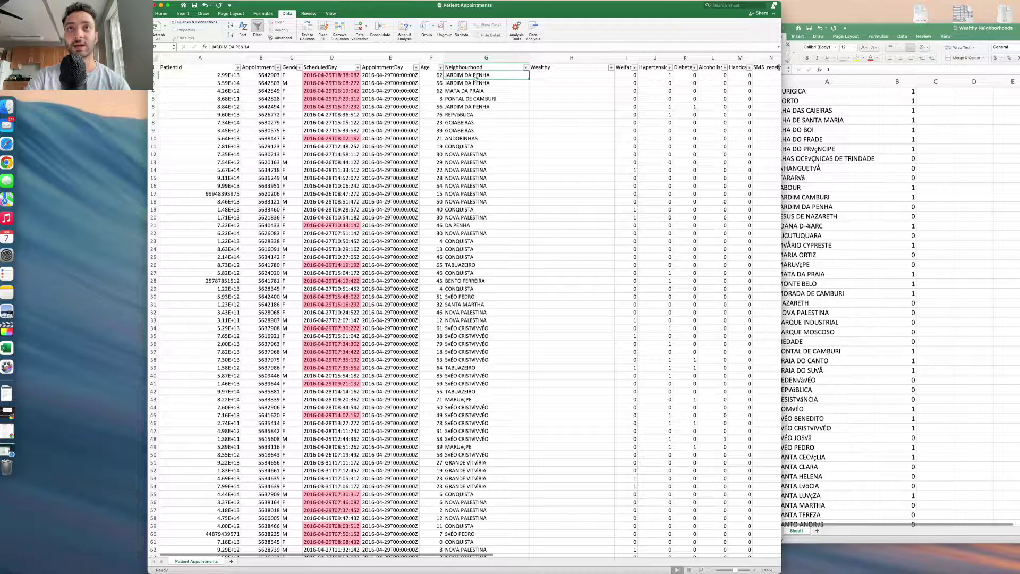
left_click(876, 27)
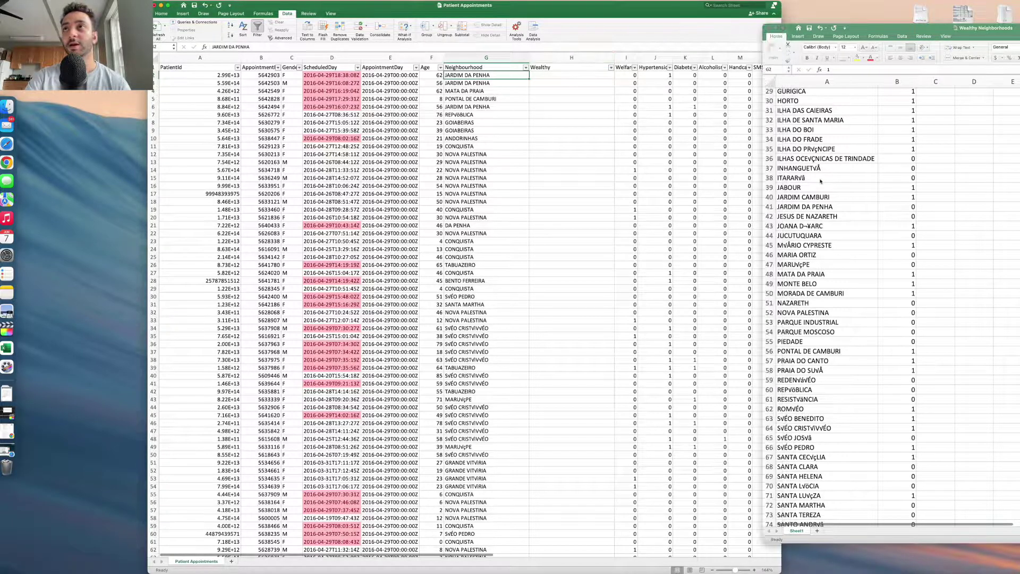
scroll(814, 224, "down", 1)
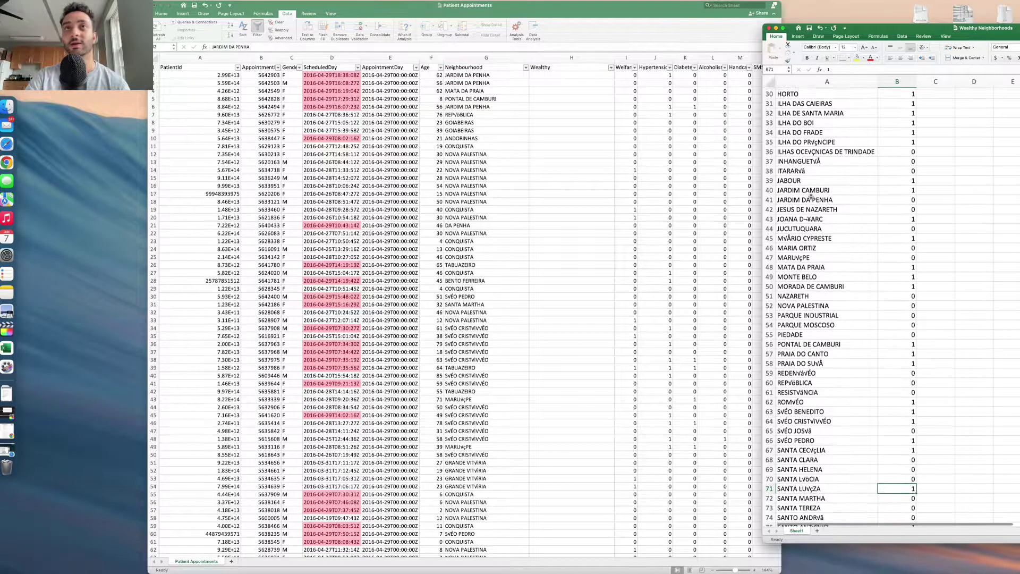
left_click(811, 197)
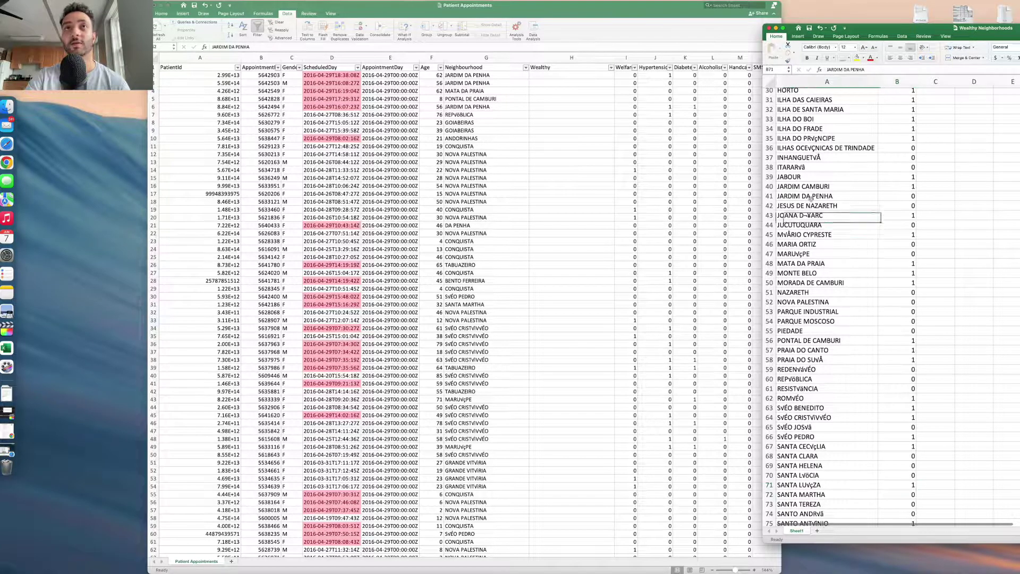
key("Right")
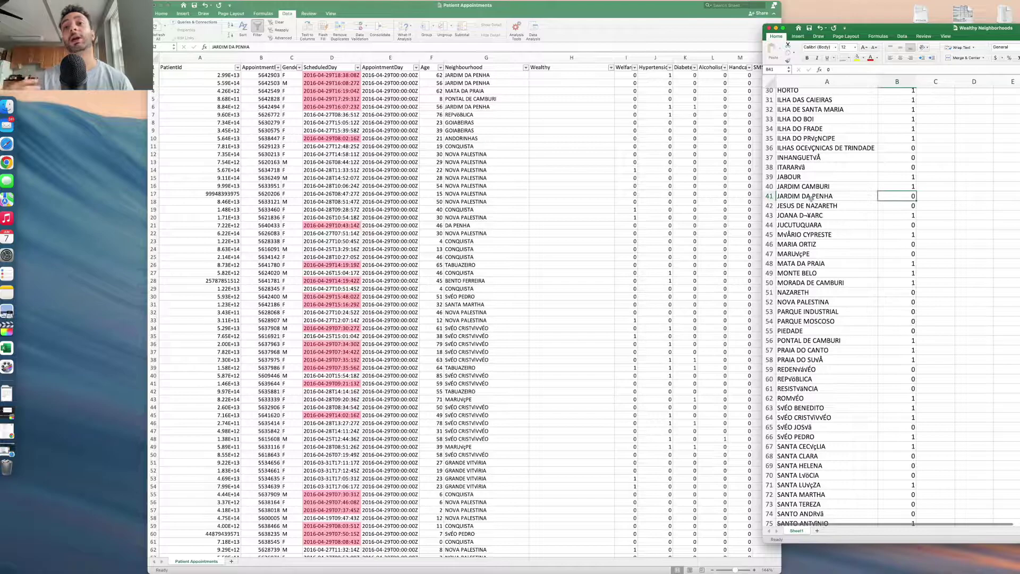
left_click(530, 124)
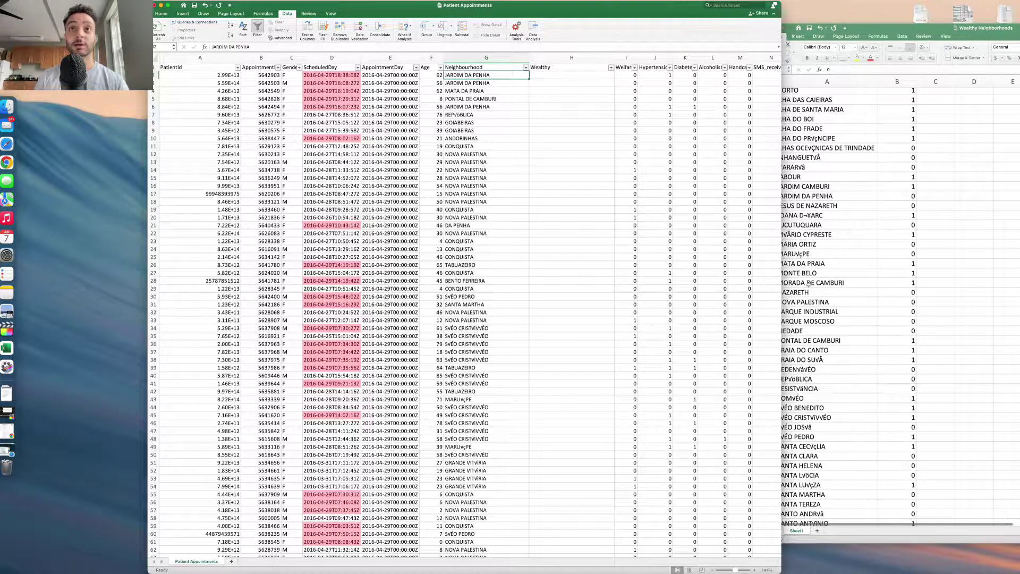
left_click(493, 177)
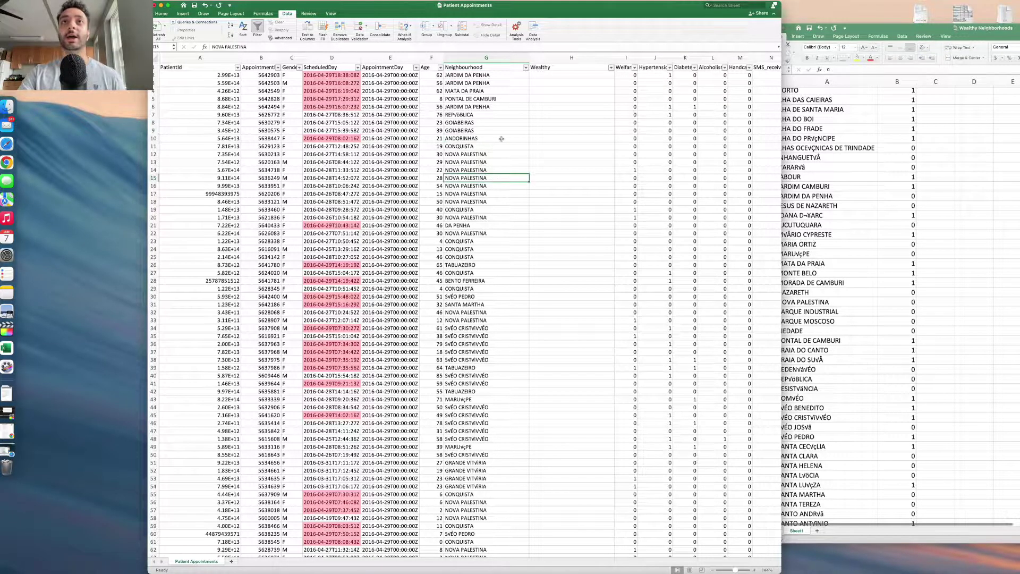
left_click(496, 110)
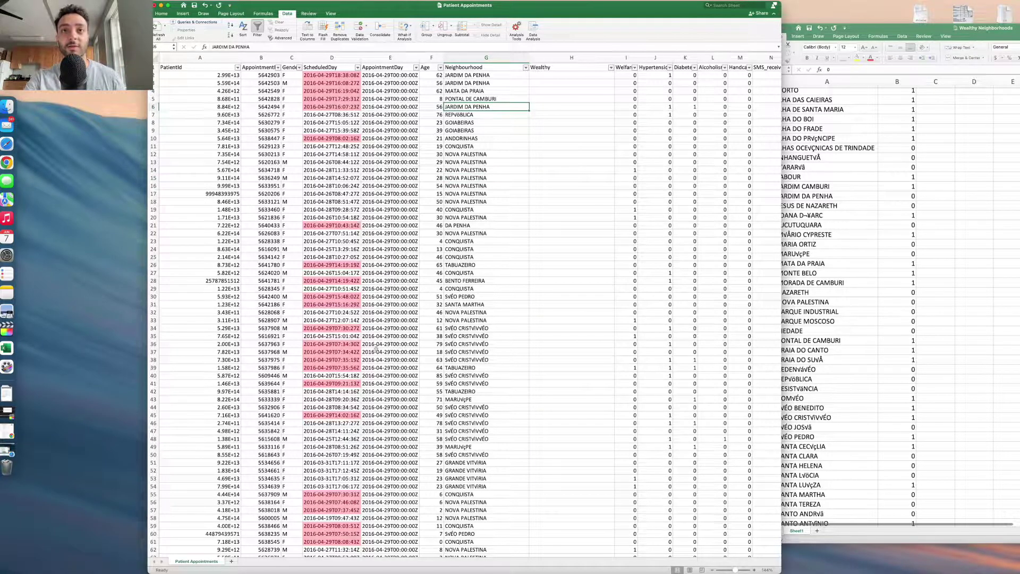
left_click(795, 256)
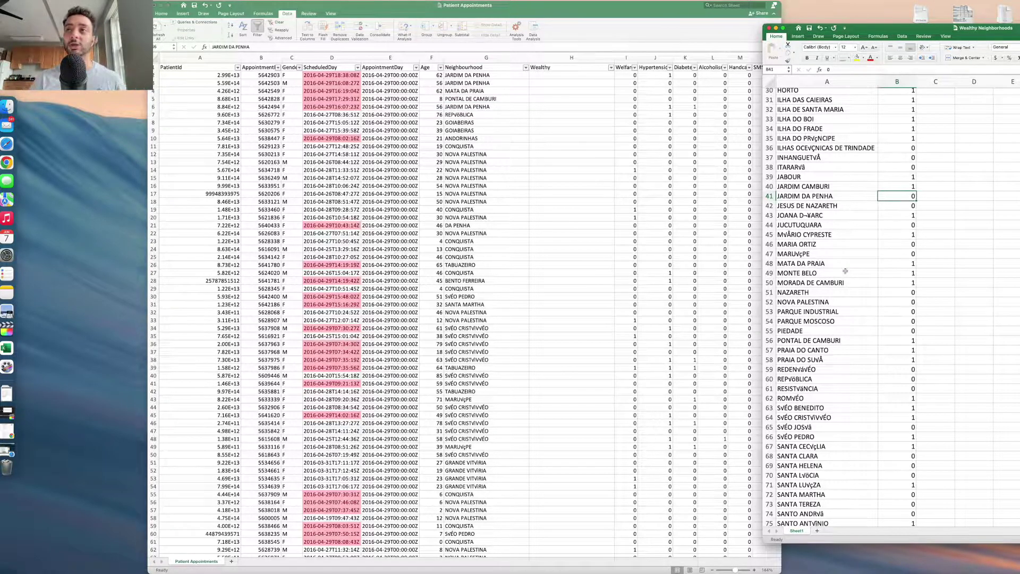
left_click(874, 158)
scroll(874, 160, "up", 5)
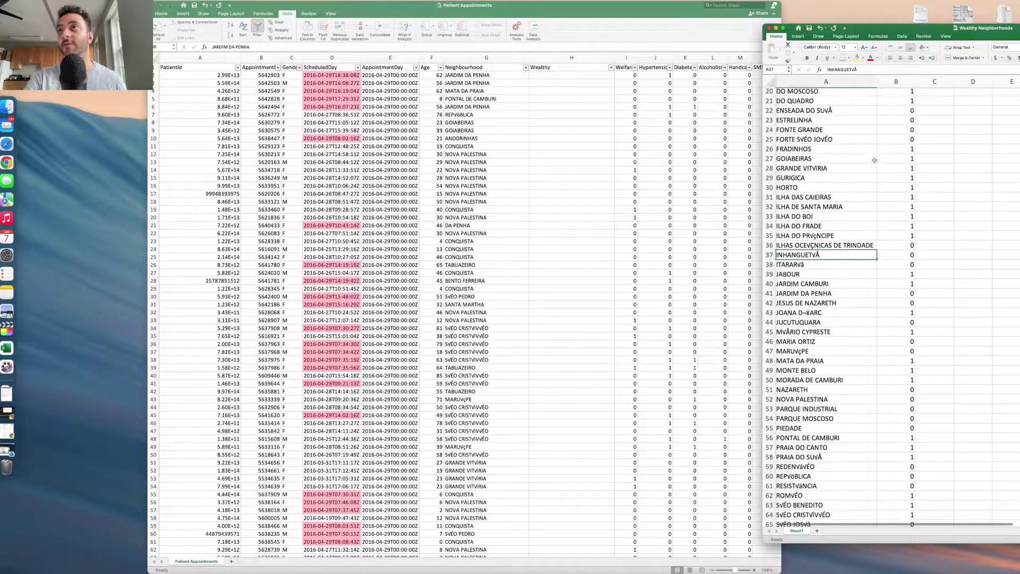
scroll(874, 160, "up", 5)
left_click(832, 97)
key("super+a")
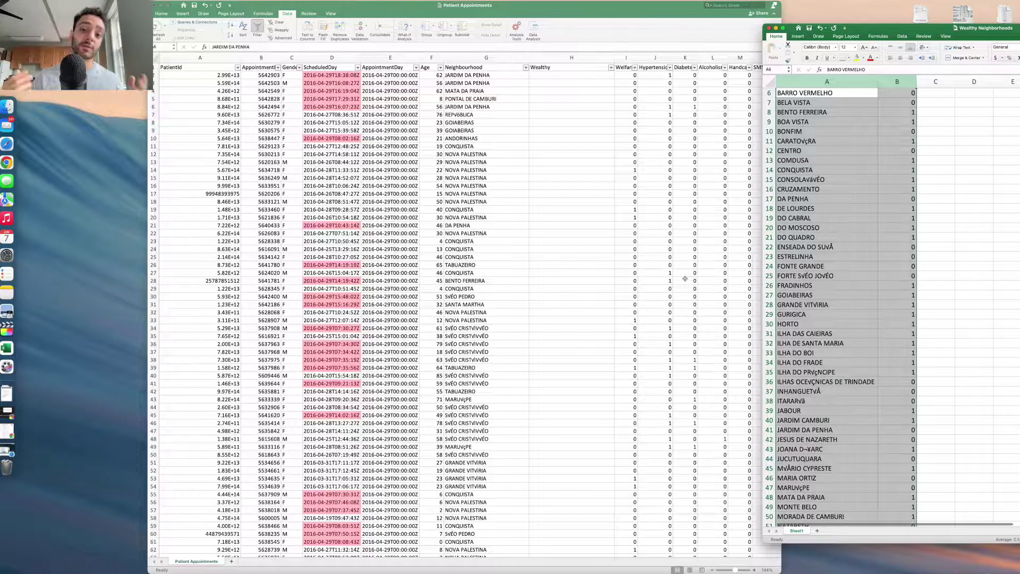
key("super+a")
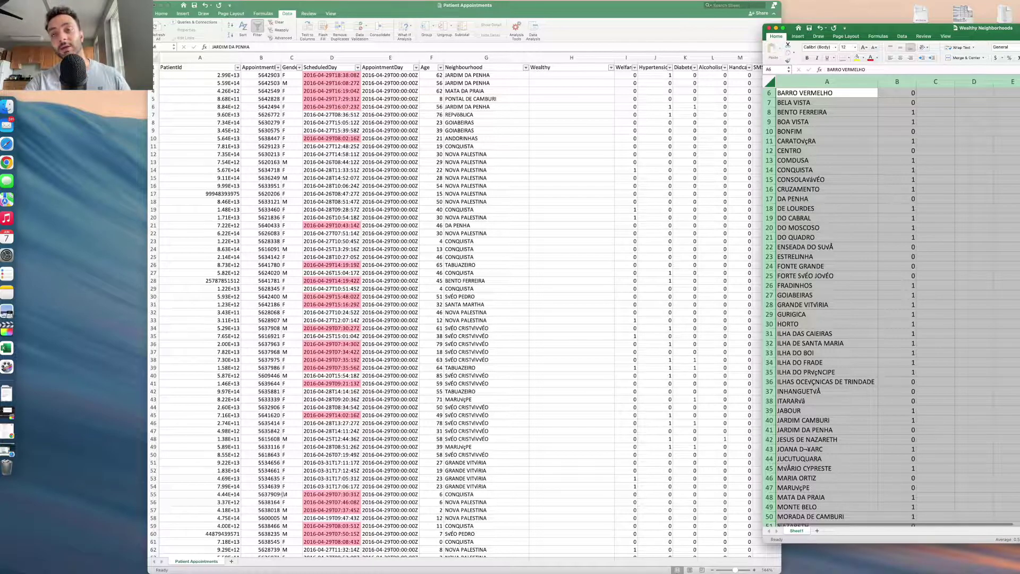
Move the neighbourhood sheet into Patient Appointments.xlsx, placed at the end, via Move or Copy.
left_click(820, 467)
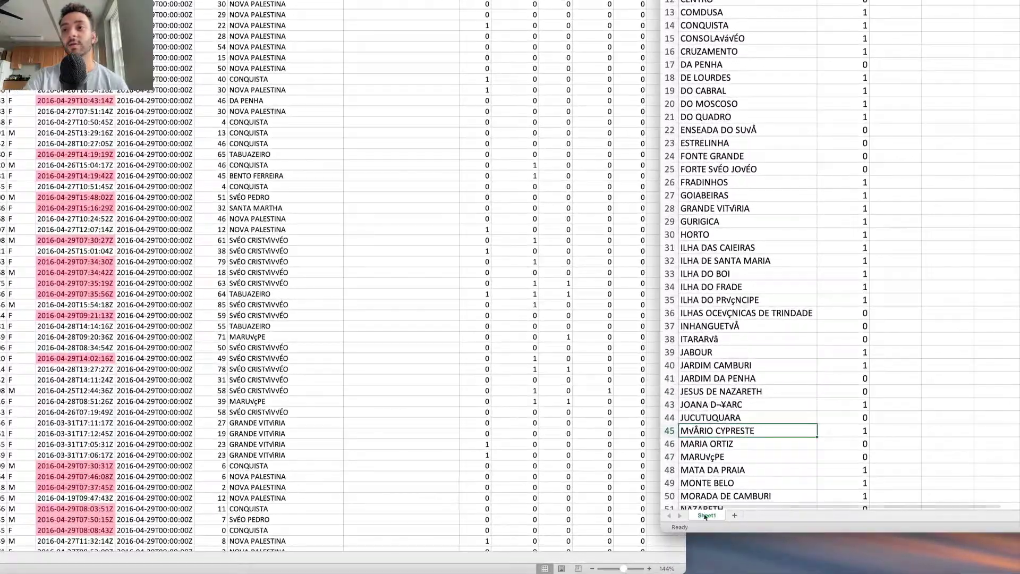
right_click(705, 516)
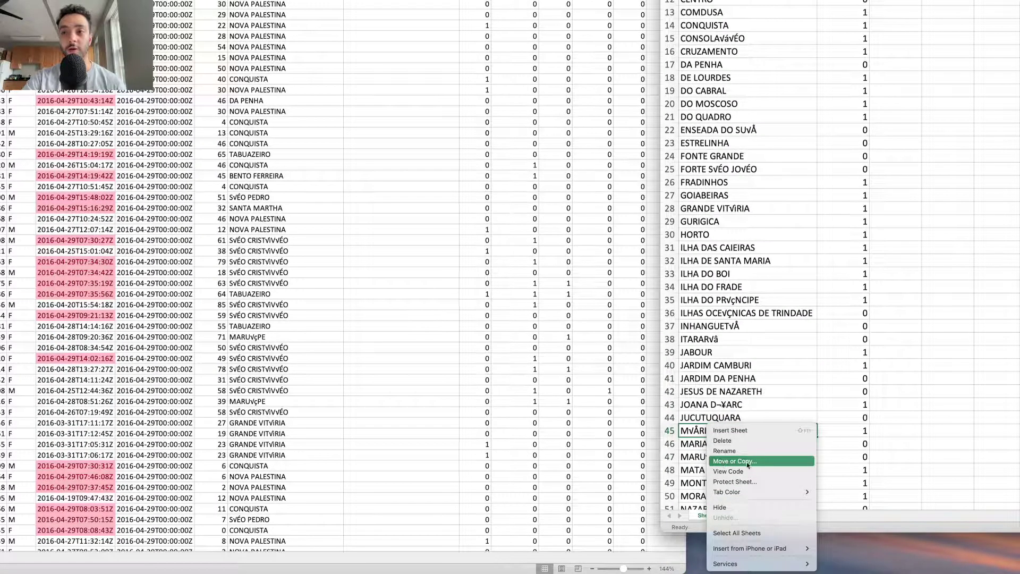
left_click(726, 462)
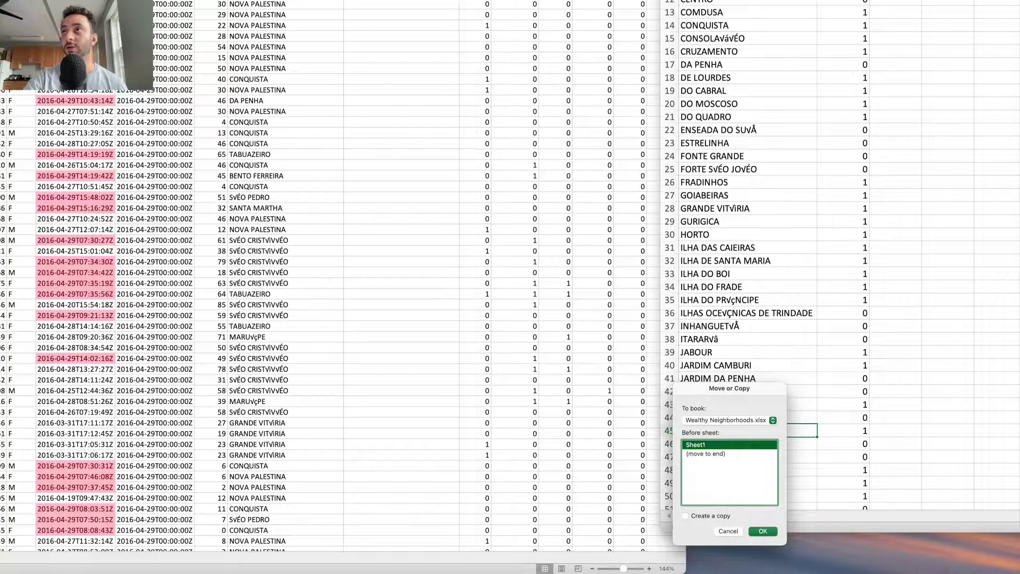
left_click(748, 420)
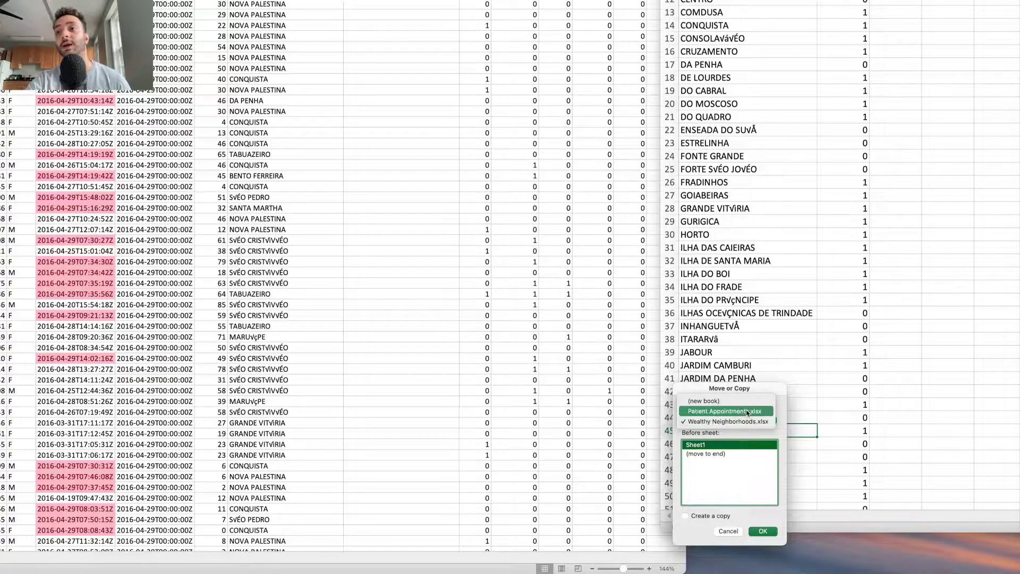
left_click(706, 411)
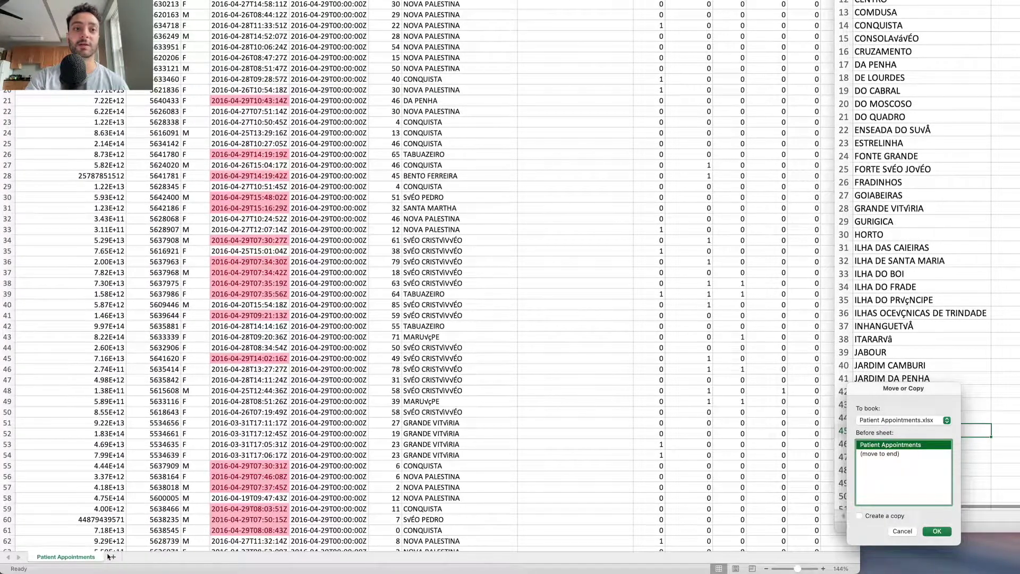
left_click(887, 455)
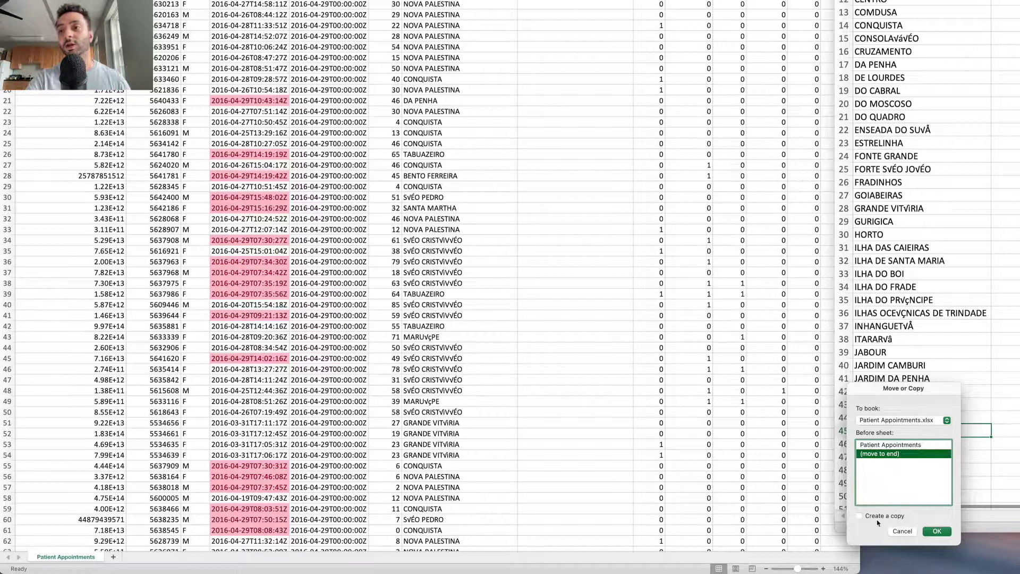
left_click(938, 532)
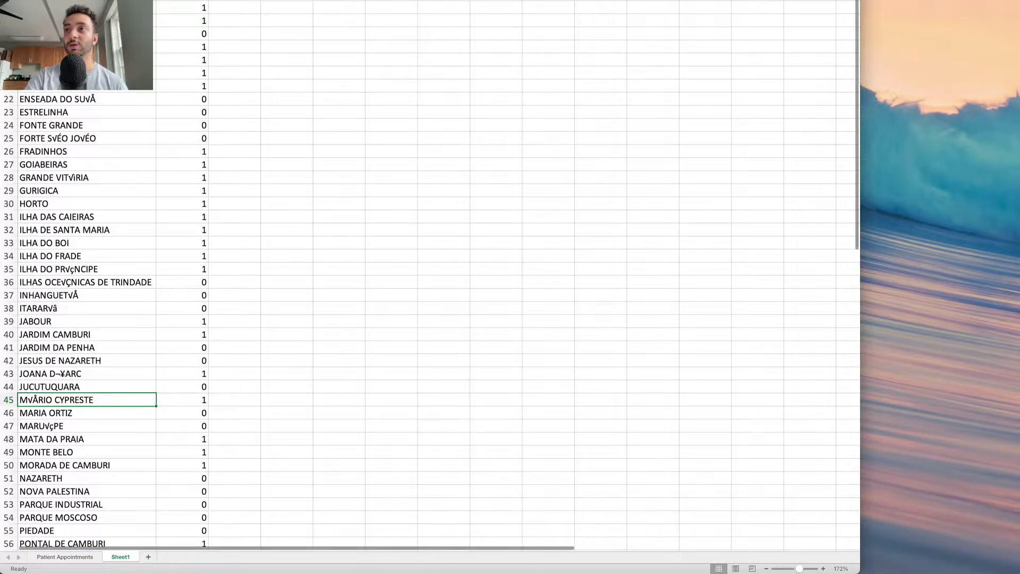
Check JARDIM DA PENHA in the moved Sheet1 list, then return to the Patient Appointments sheet's empty Wealthy column.
left_click(863, 33)
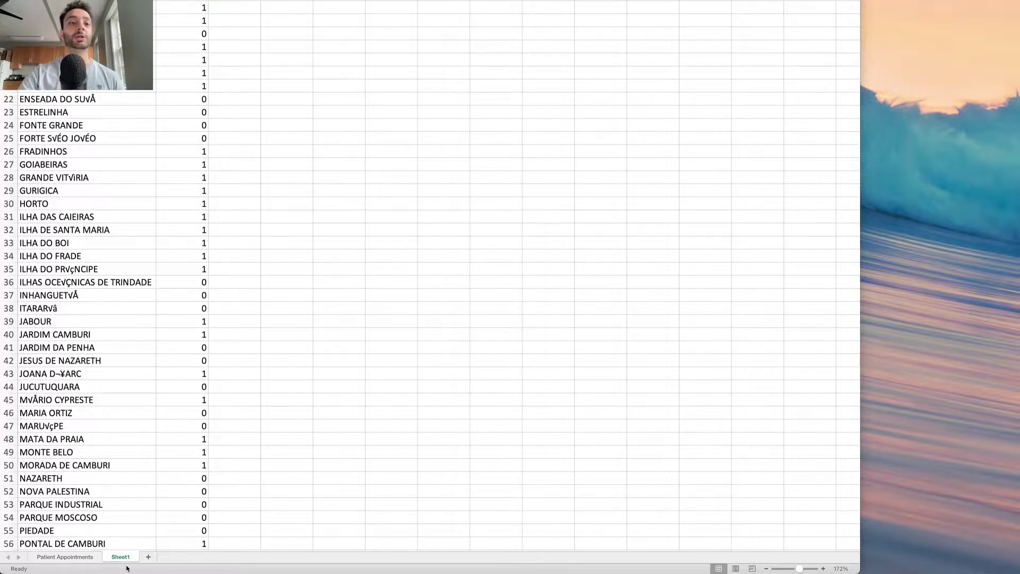
scroll(139, 496, "up", 5)
left_click(143, 416)
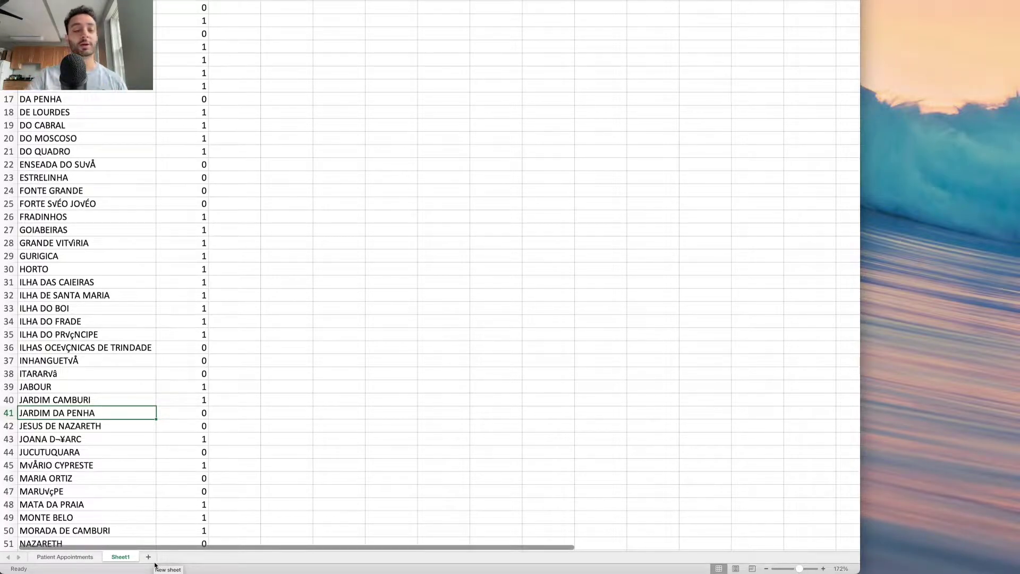
left_click(72, 557)
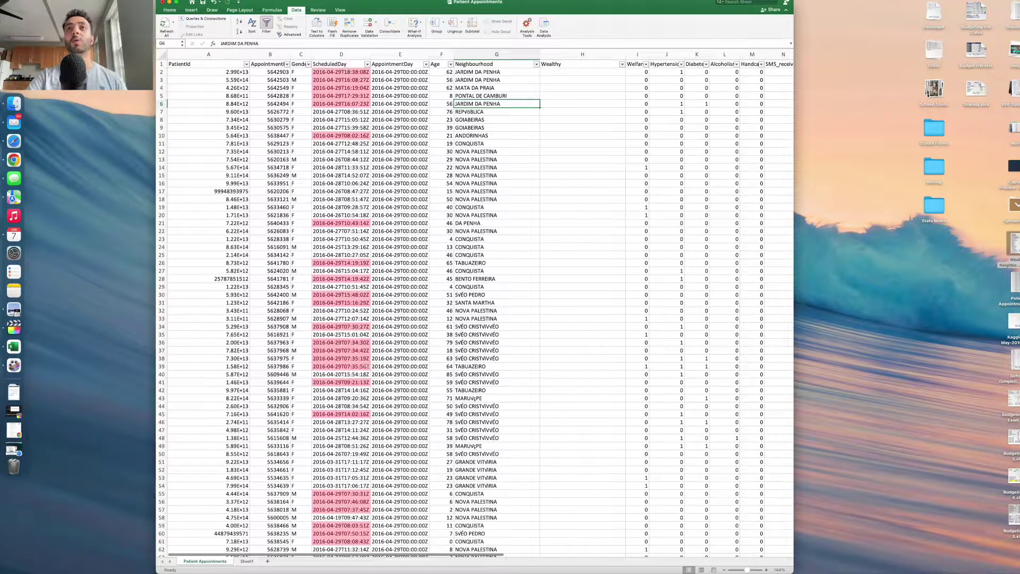
left_click(555, 78)
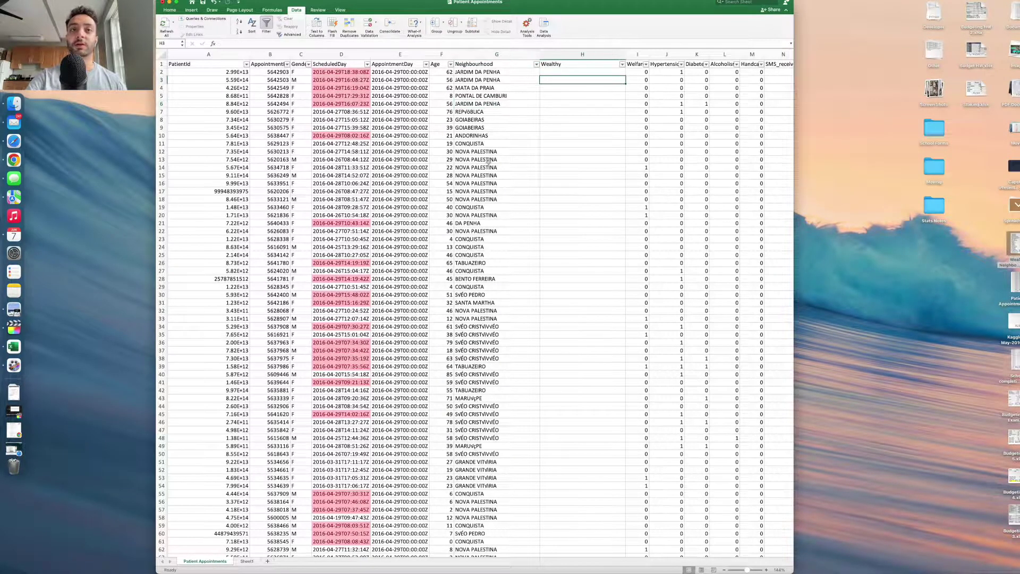
left_click(246, 562)
scroll(236, 277, "down", 15)
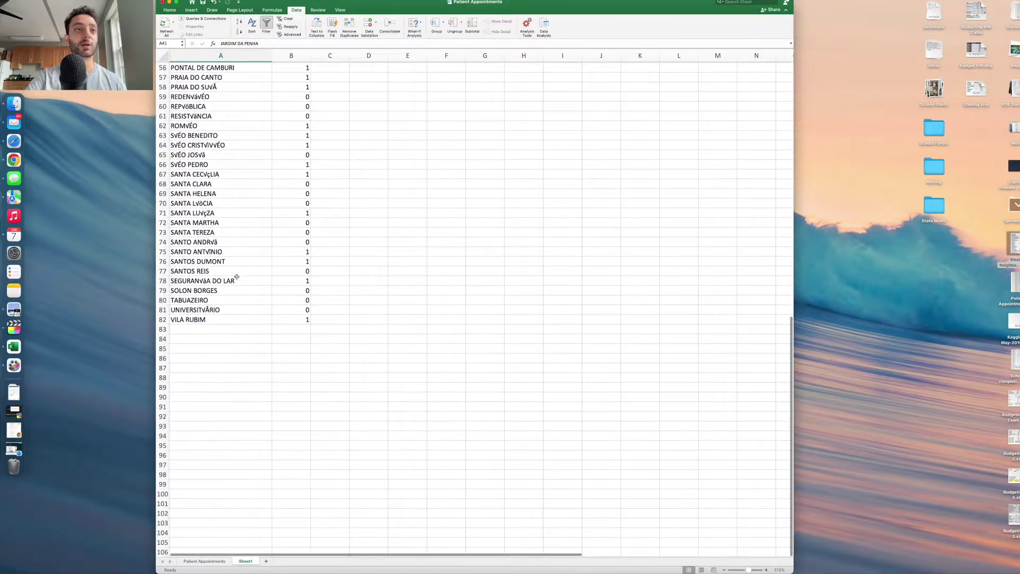
scroll(236, 277, "up", 15)
left_click(217, 560)
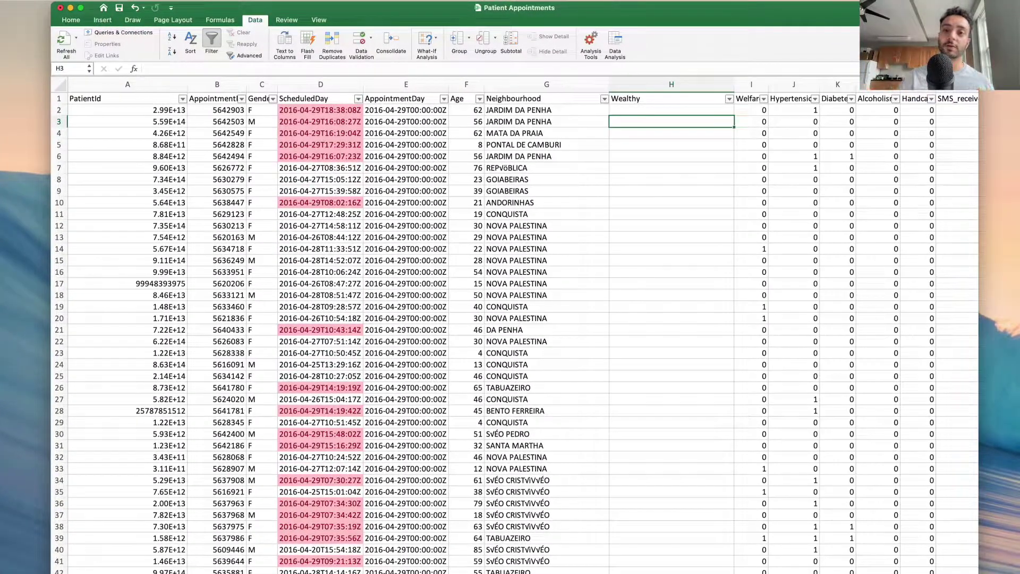
In cell H2, start the formula =vlookup(G2, using the Neighbourhood value as lookup.
left_click(627, 108)
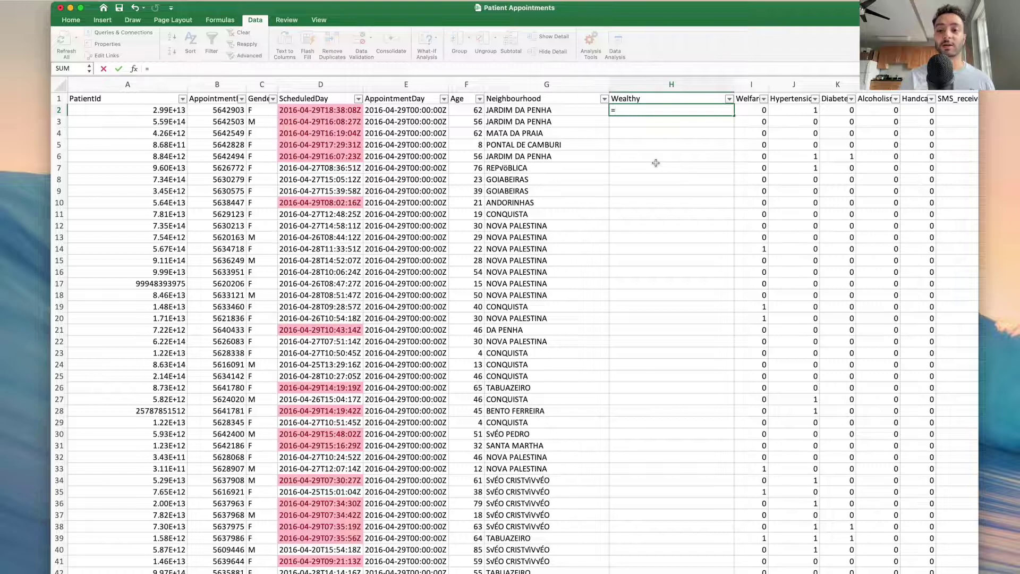
type("vlooo")
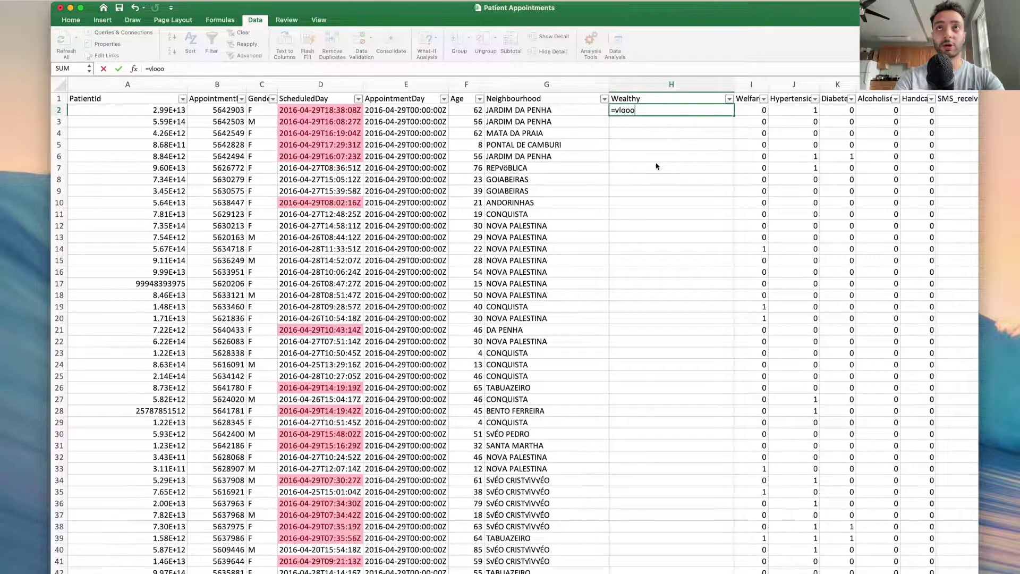
key("BackSpace")
type("kup")
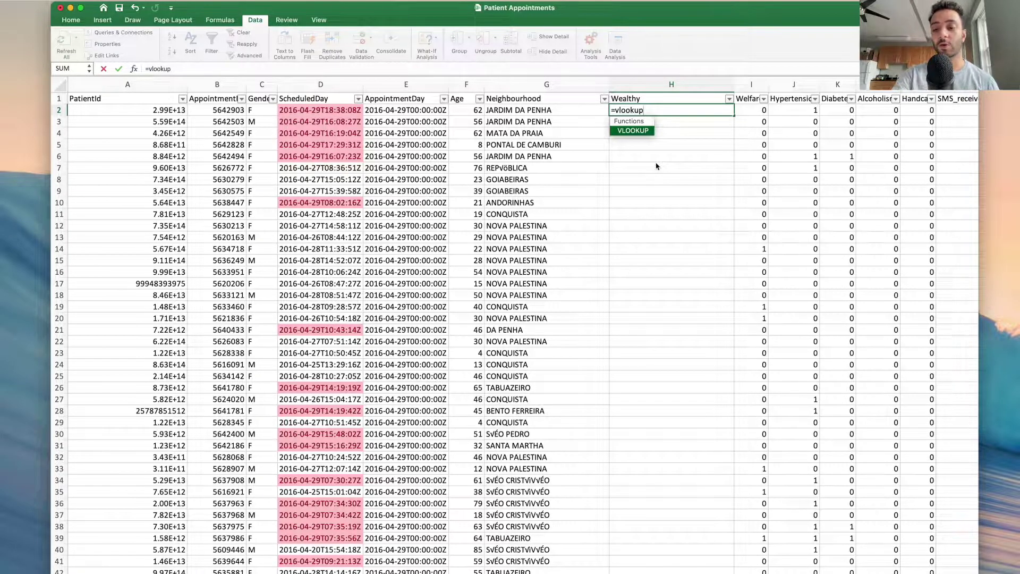
type("(")
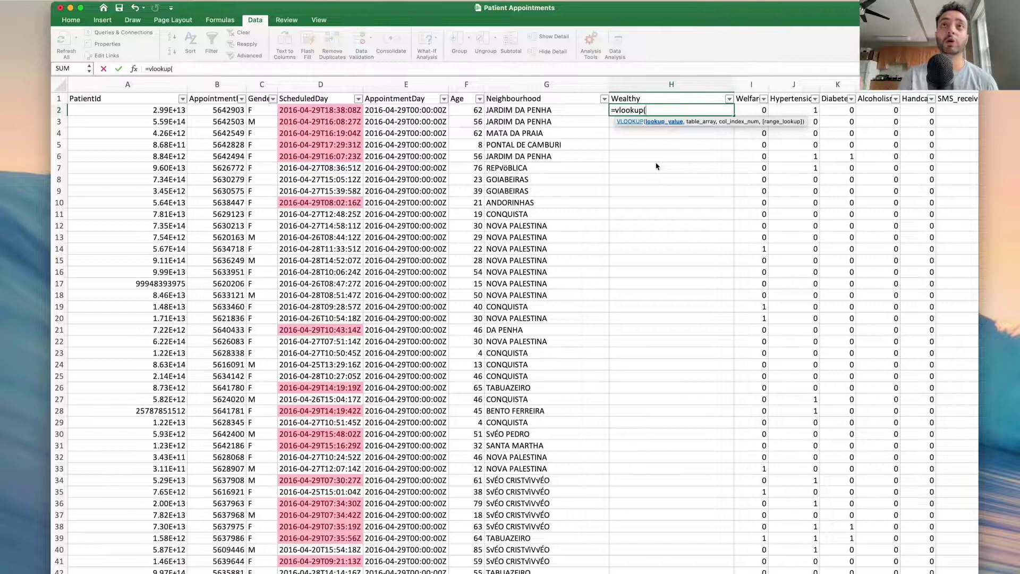
left_click(545, 112)
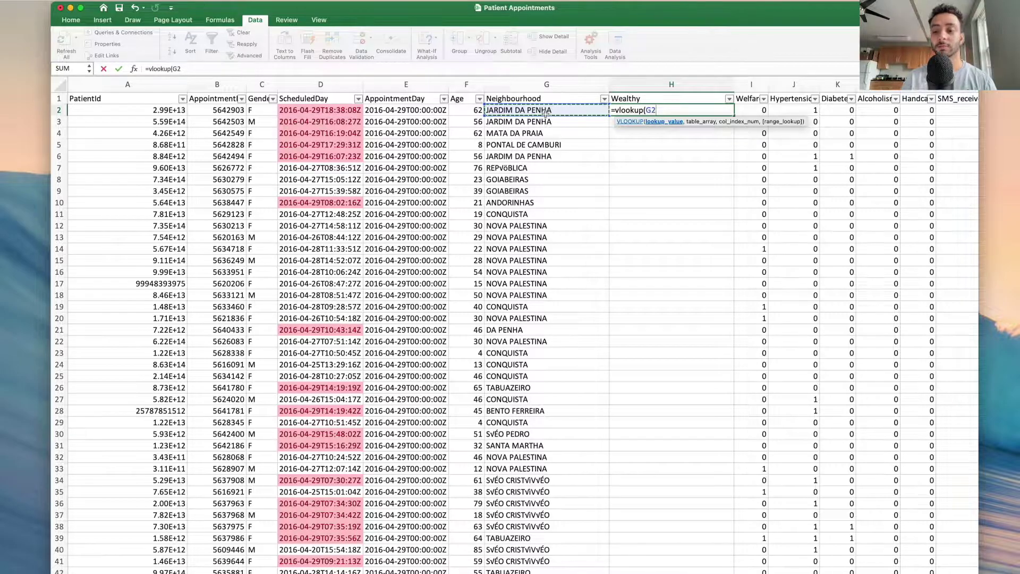
type(",")
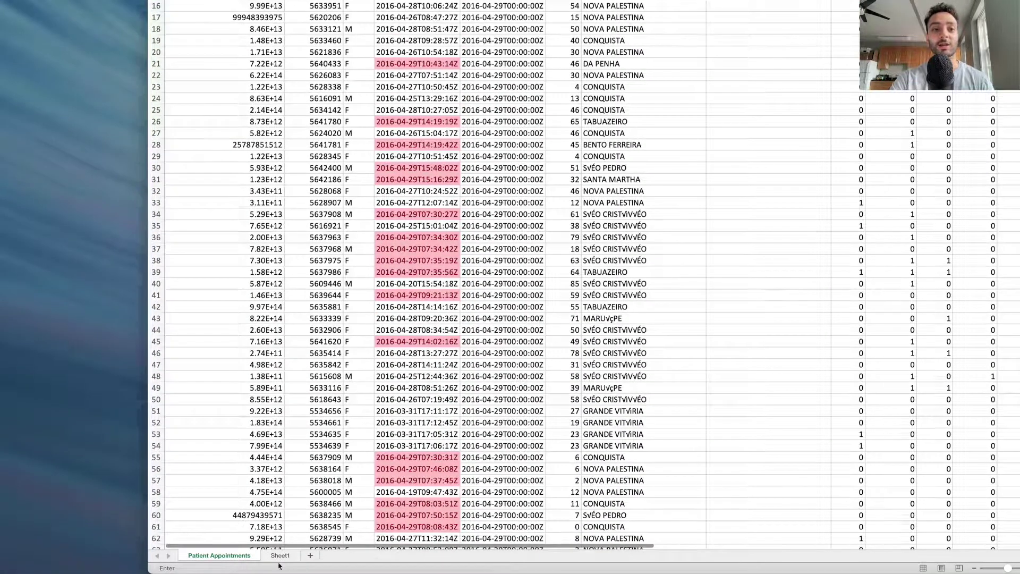
Add Sheet1 columns A:B as the VLOOKUP table range.
left_click(280, 557)
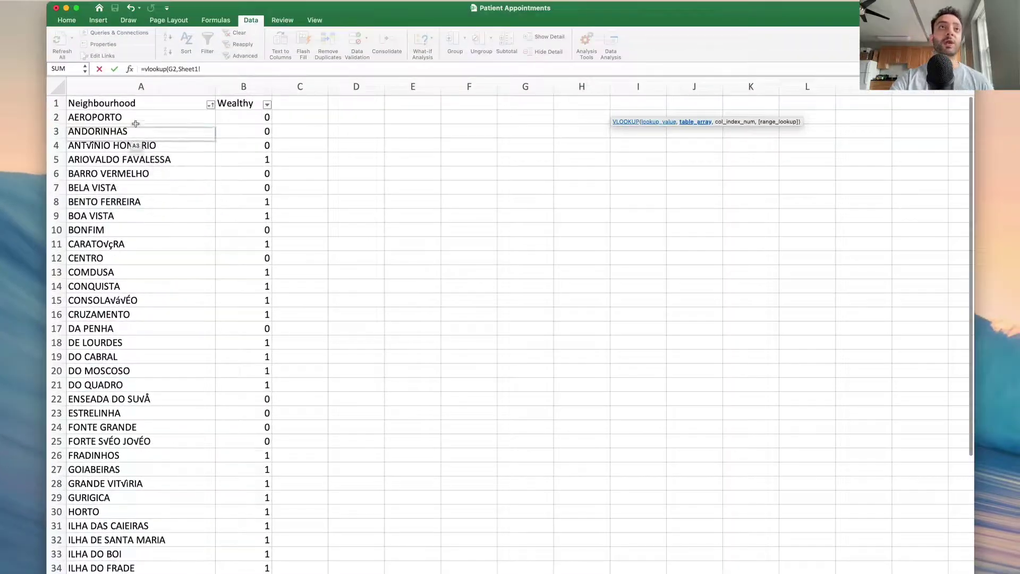
left_click(125, 88)
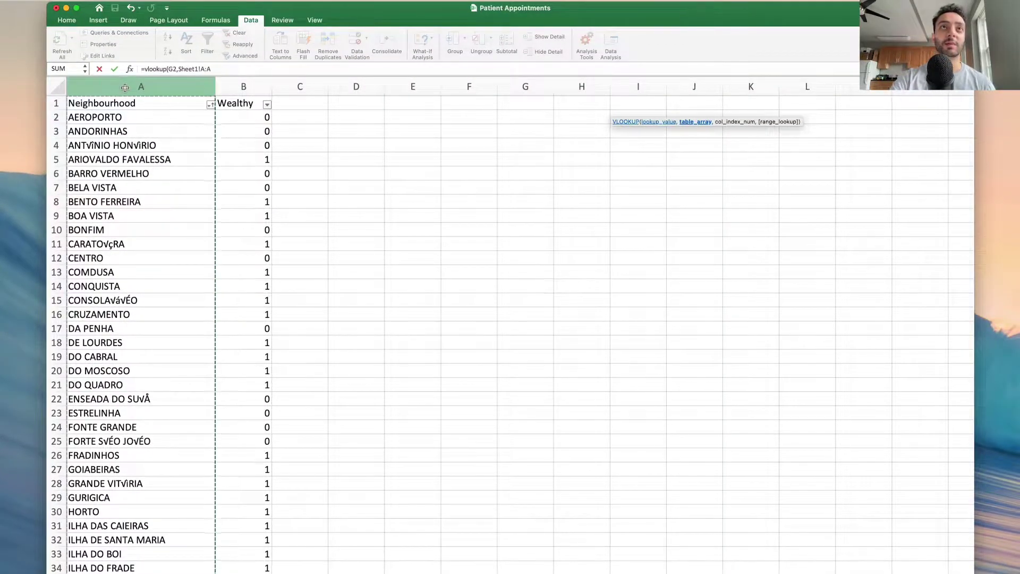
left_click_drag(124, 87, 248, 84)
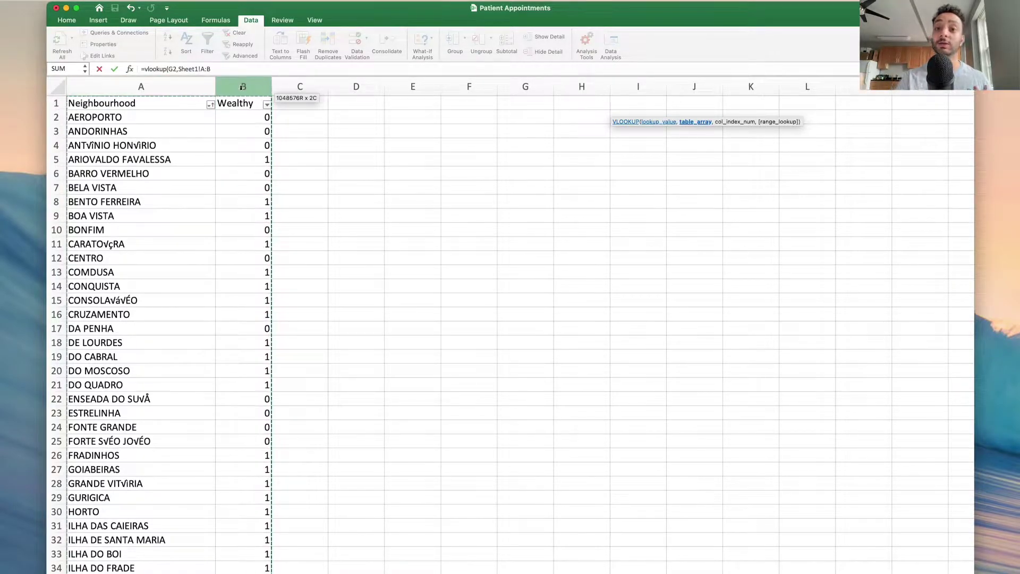
left_click(218, 66)
type(",")
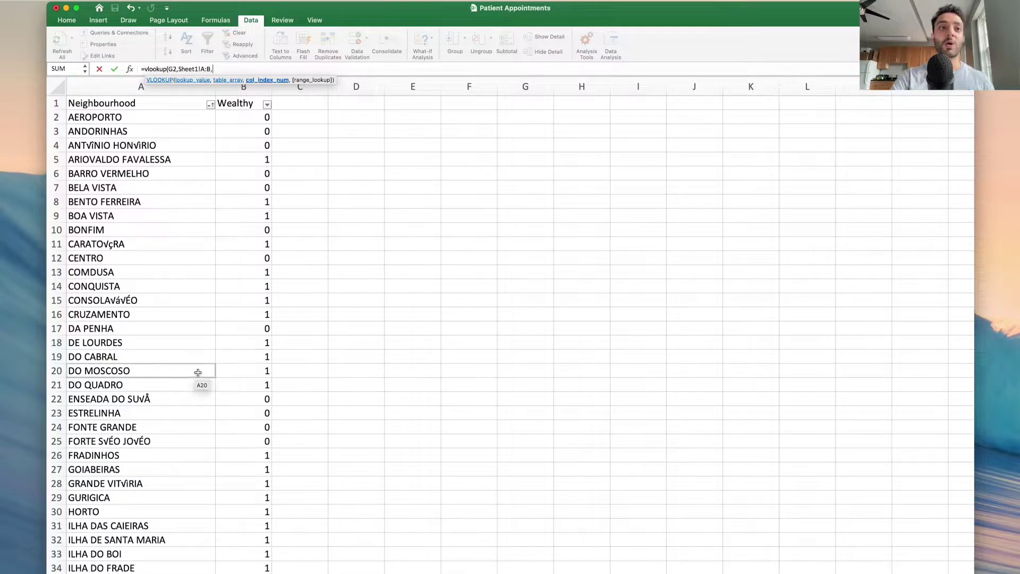
Finish the arguments with column index 2 and false for an exact match.
scroll(122, 359, "down", 3)
scroll(122, 359, "down", 15)
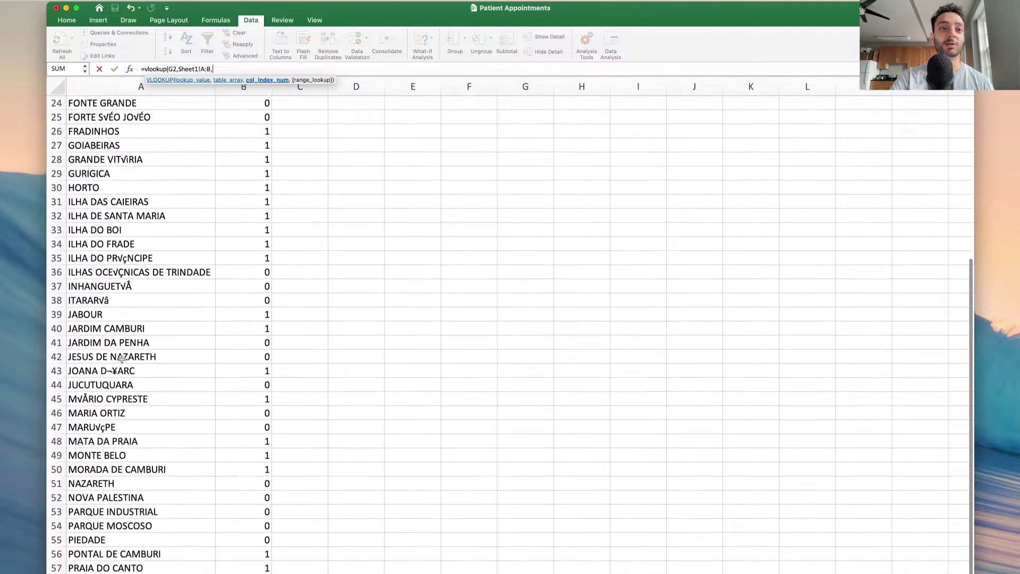
scroll(122, 359, "up", 7)
scroll(122, 359, "up", 1)
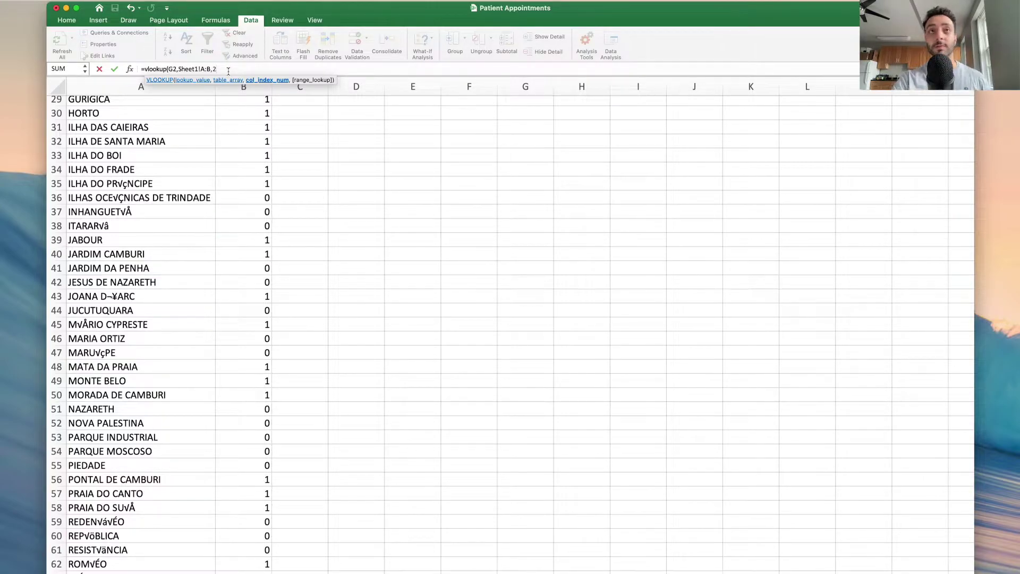
type(",fal")
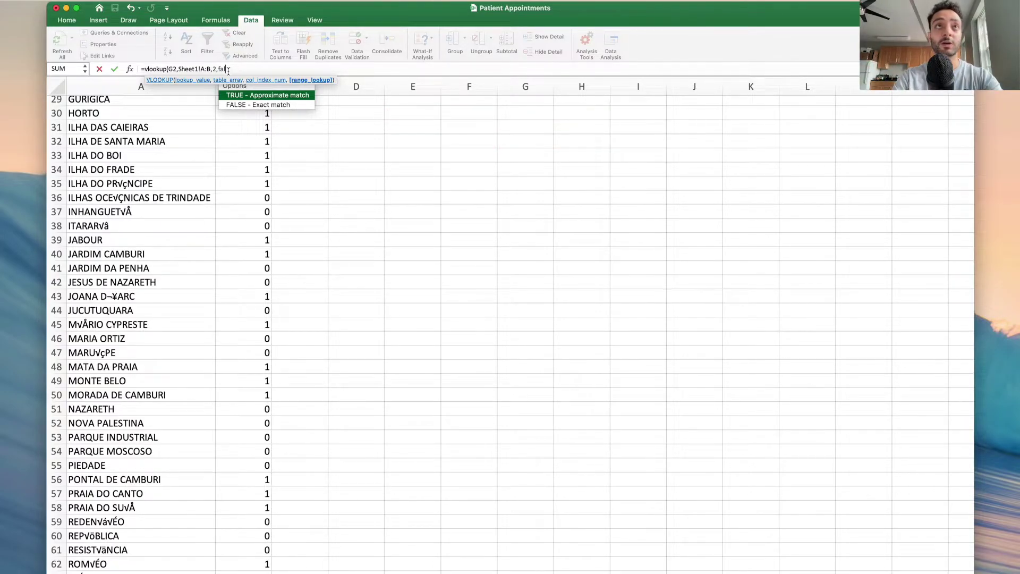
type("se)")
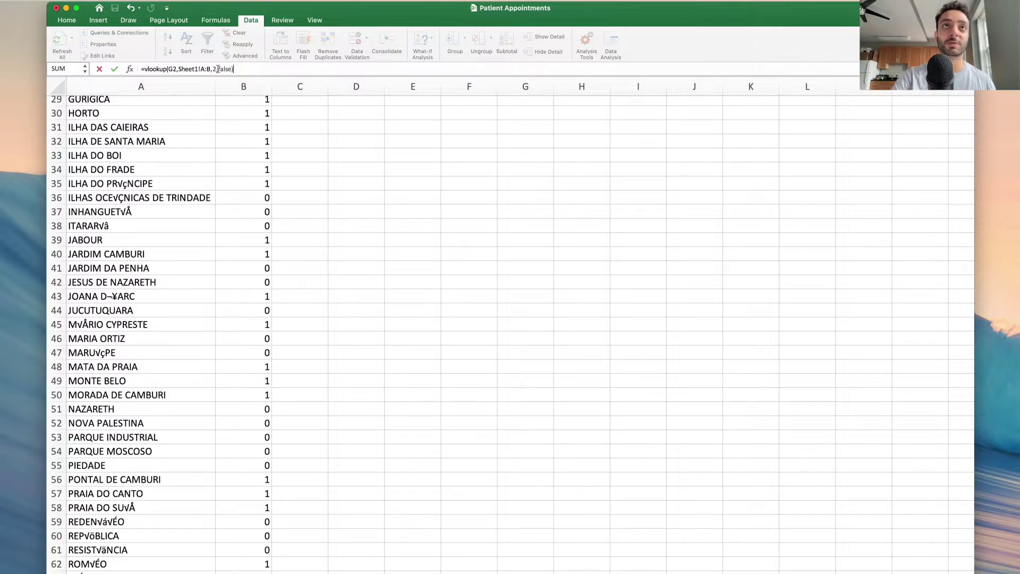
left_click_drag(218, 69, 384, 113)
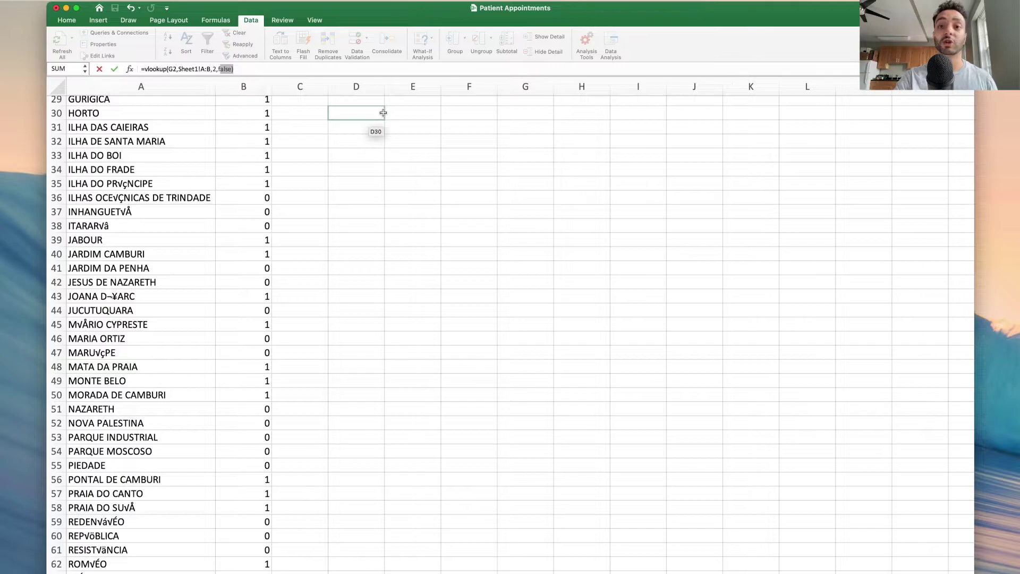
Commit the VLOOKUP in H2 and fill it down the entire Wealthy column.
key("Return")
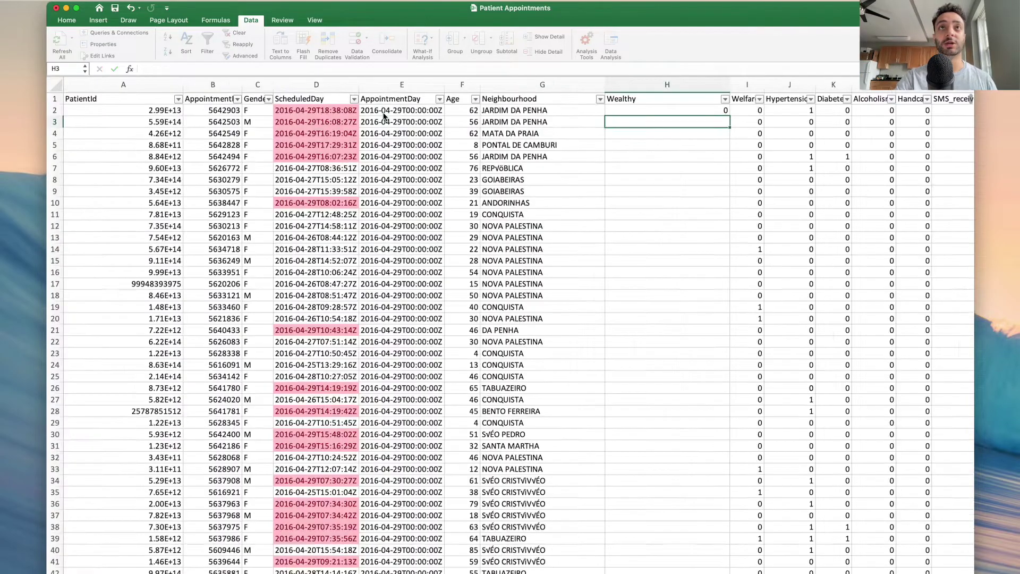
left_click(668, 112)
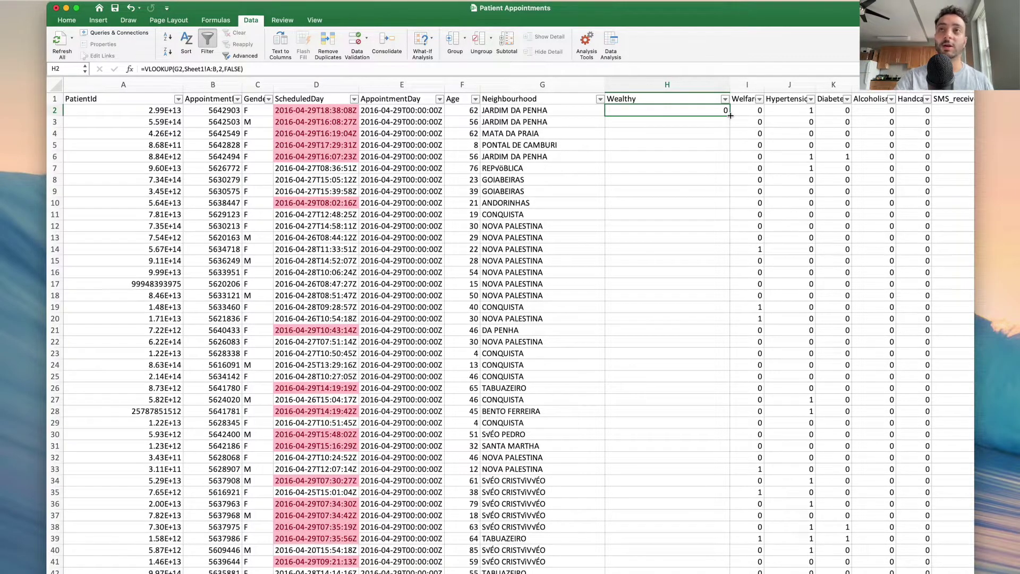
left_click_drag(730, 114, 722, 313)
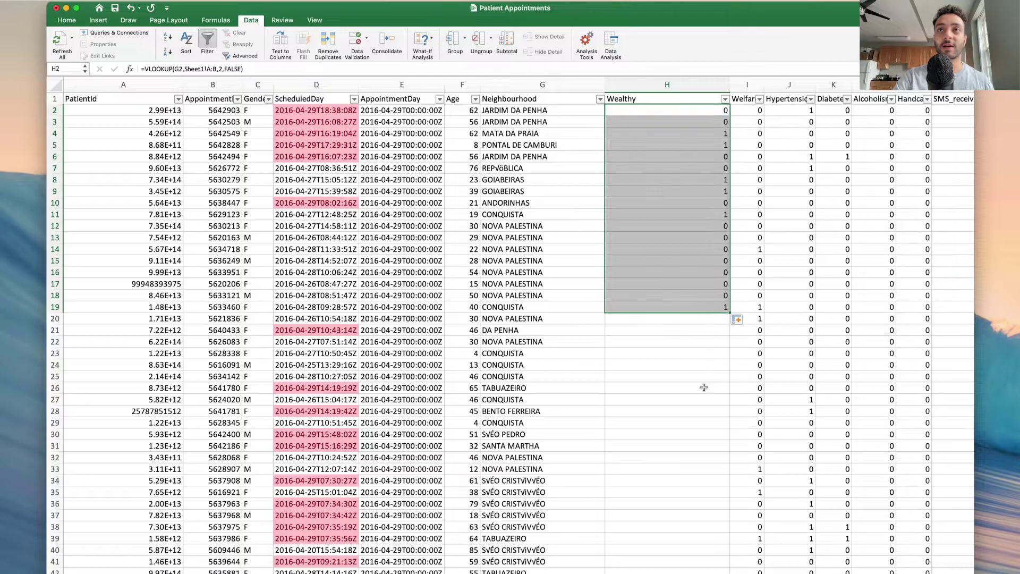
scroll(702, 390, "down", 1)
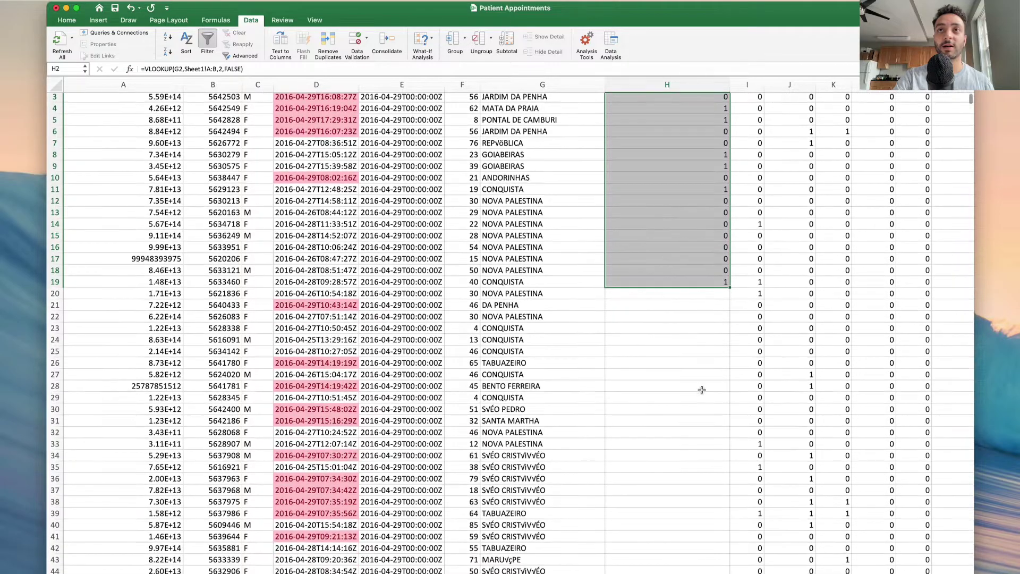
double_click(729, 286)
Verify the 0/1 results by jumping to the last row, 110528, and back to the top.
scroll(686, 425, "down", 15)
left_click(643, 438)
scroll(643, 423, "down", 5)
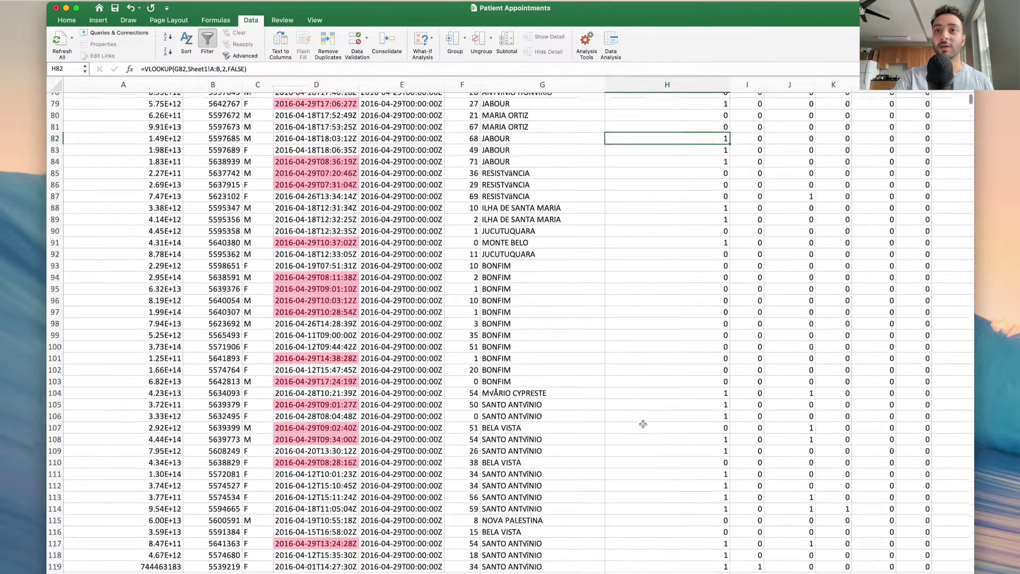
key("ctrl+Down")
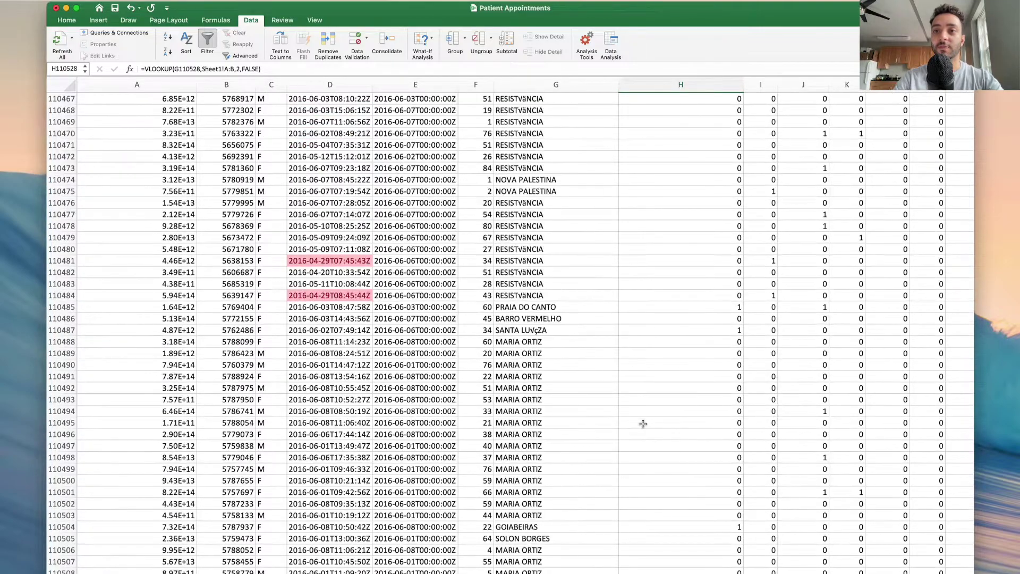
key("ctrl+Up")
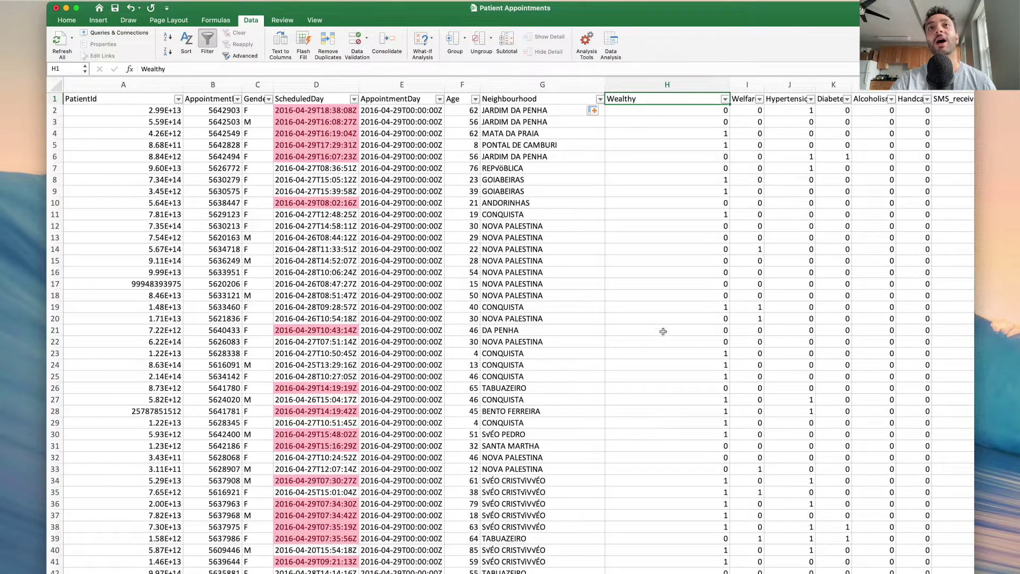
scroll(662, 326, "down", 2)
scroll(665, 319, "up", 2)
scroll(669, 287, "right", 1)
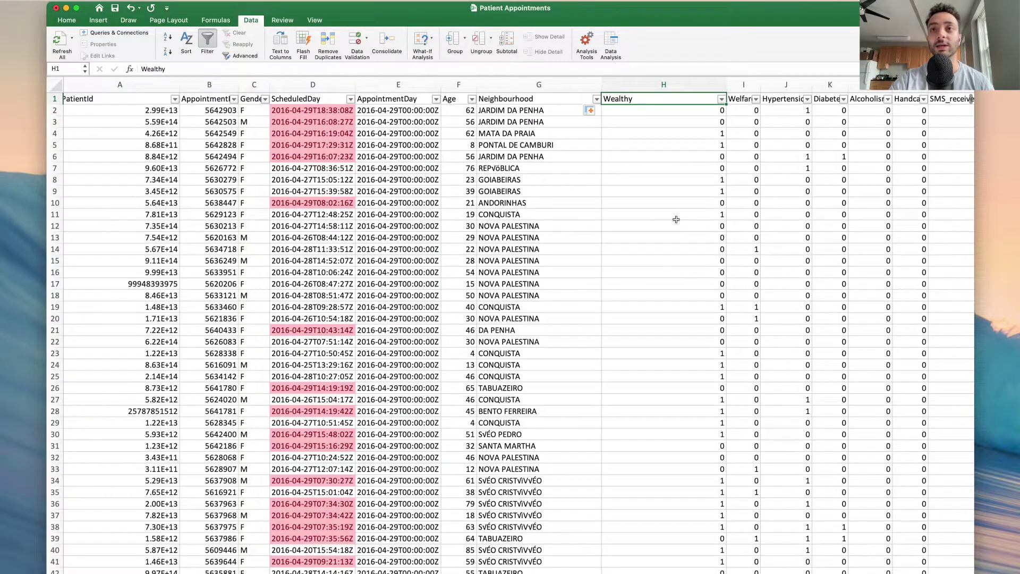
scroll(676, 219, "down", 15)
scroll(676, 219, "down", 10)
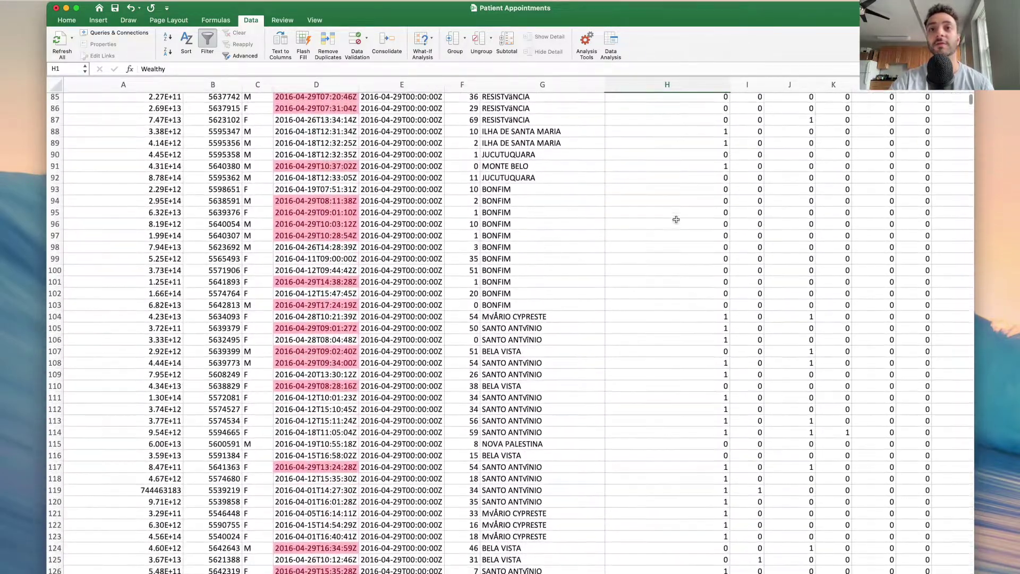